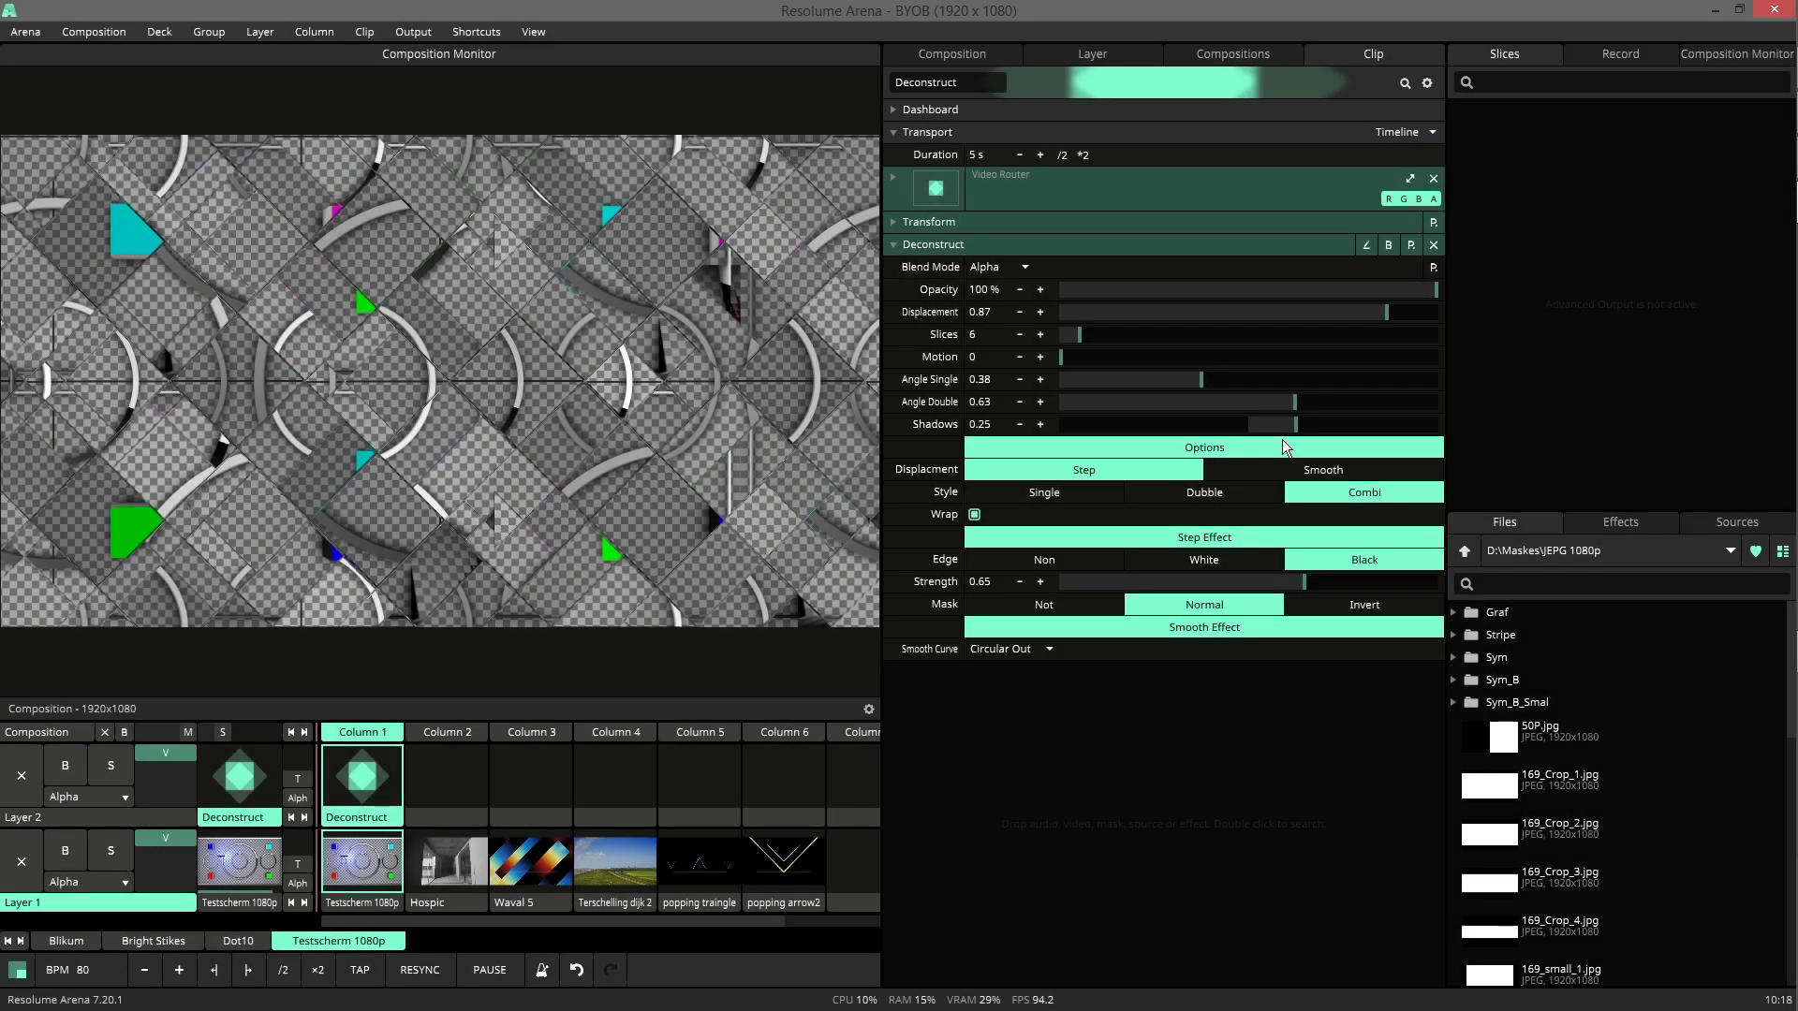
Lower the Deconstruct Displacement from 0.87 to 0.51
drag(1383, 321, 1256, 316)
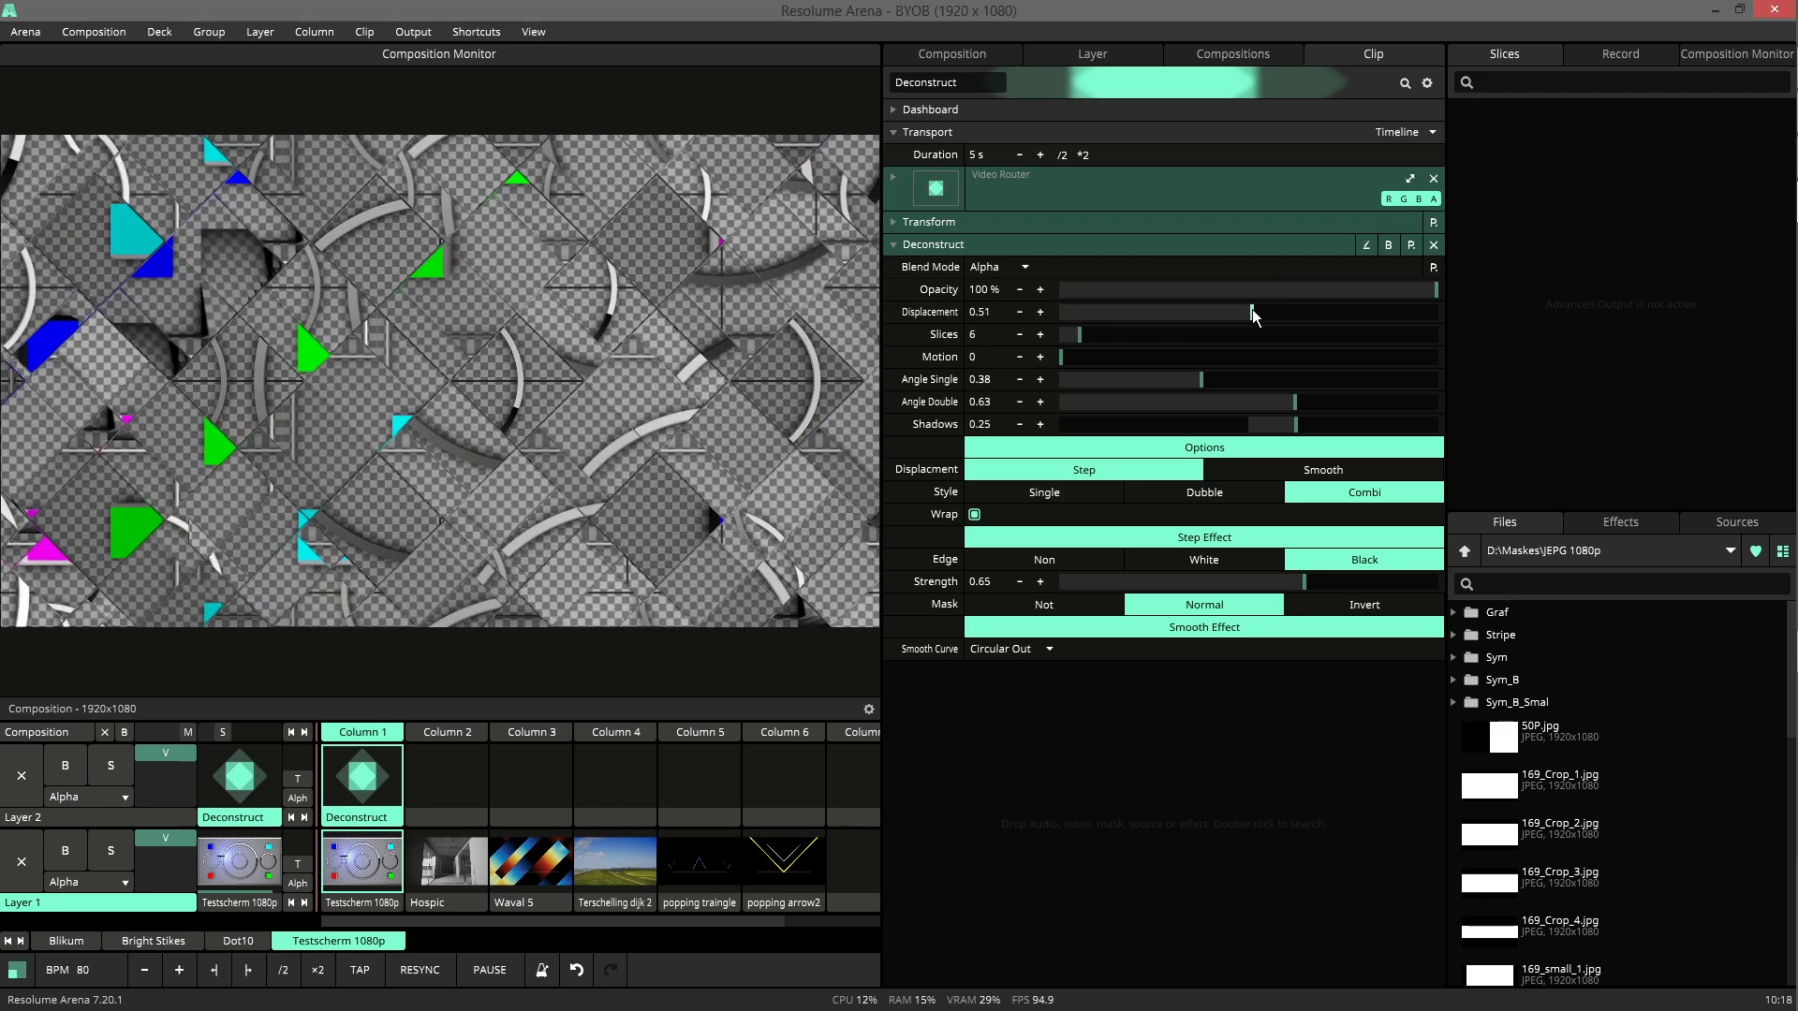
Load the Embroidery preset and cut its slice count down from 100
click(1411, 246)
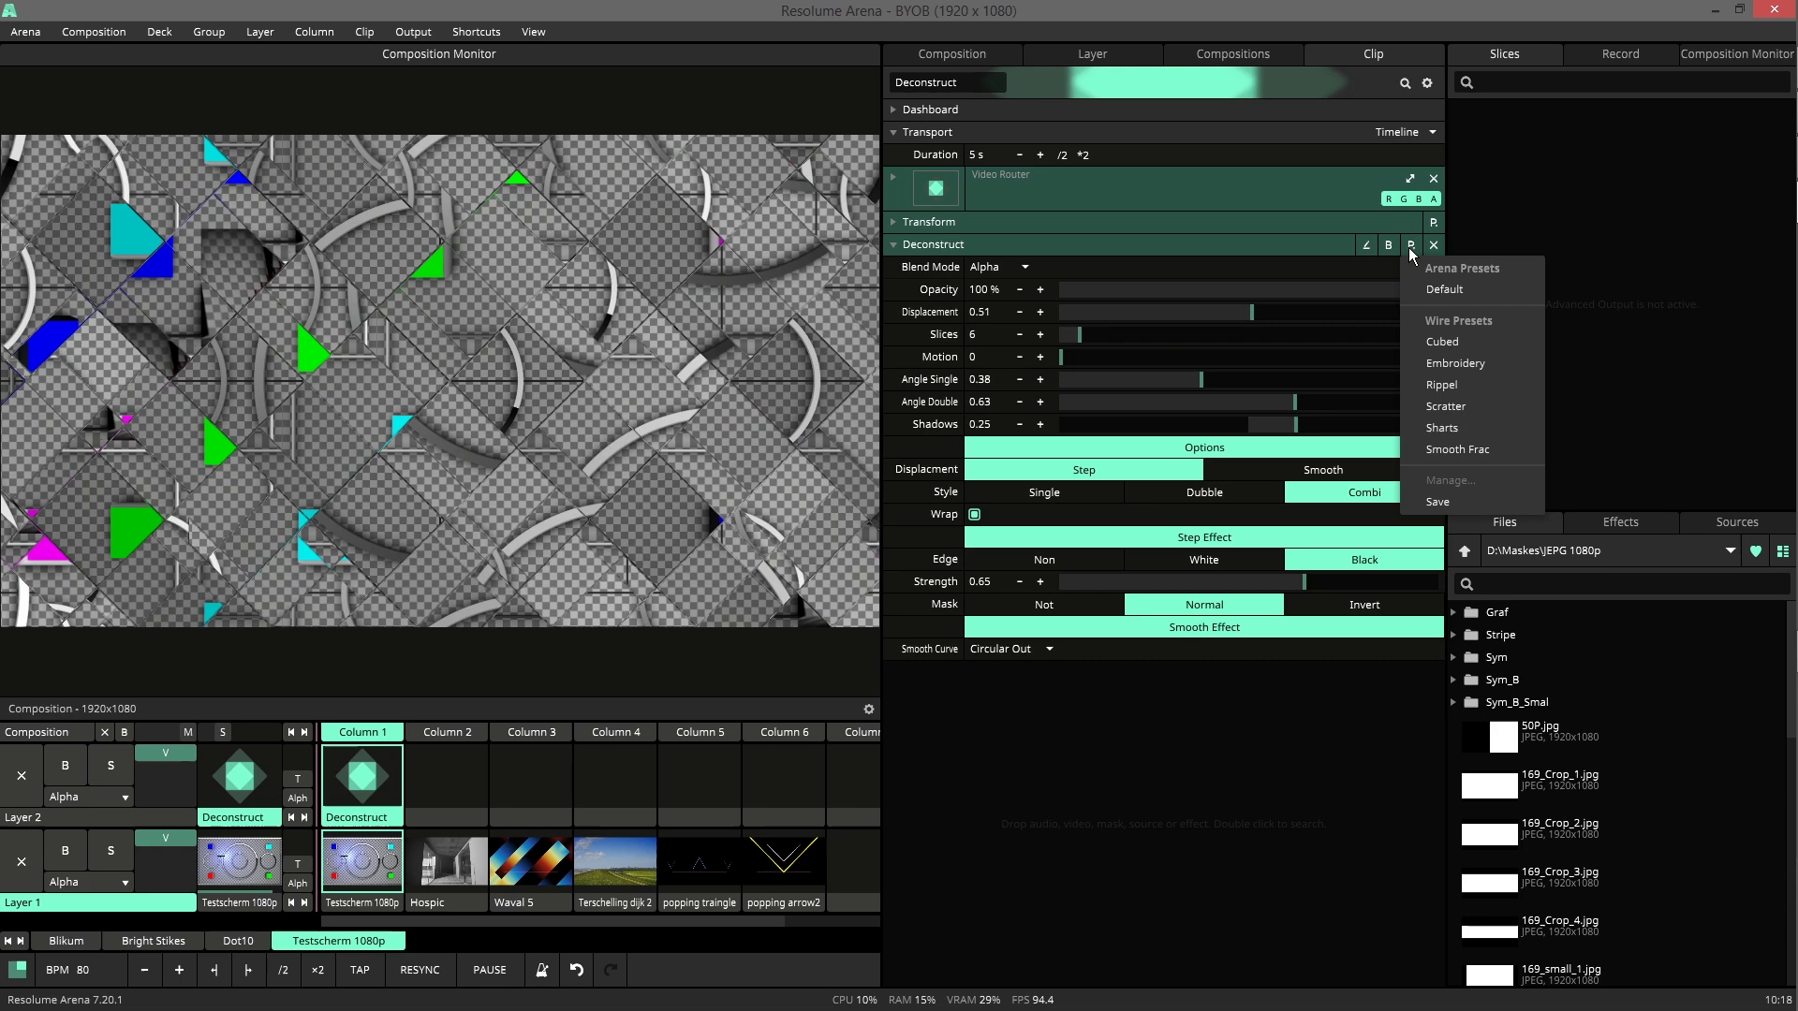
click(1436, 362)
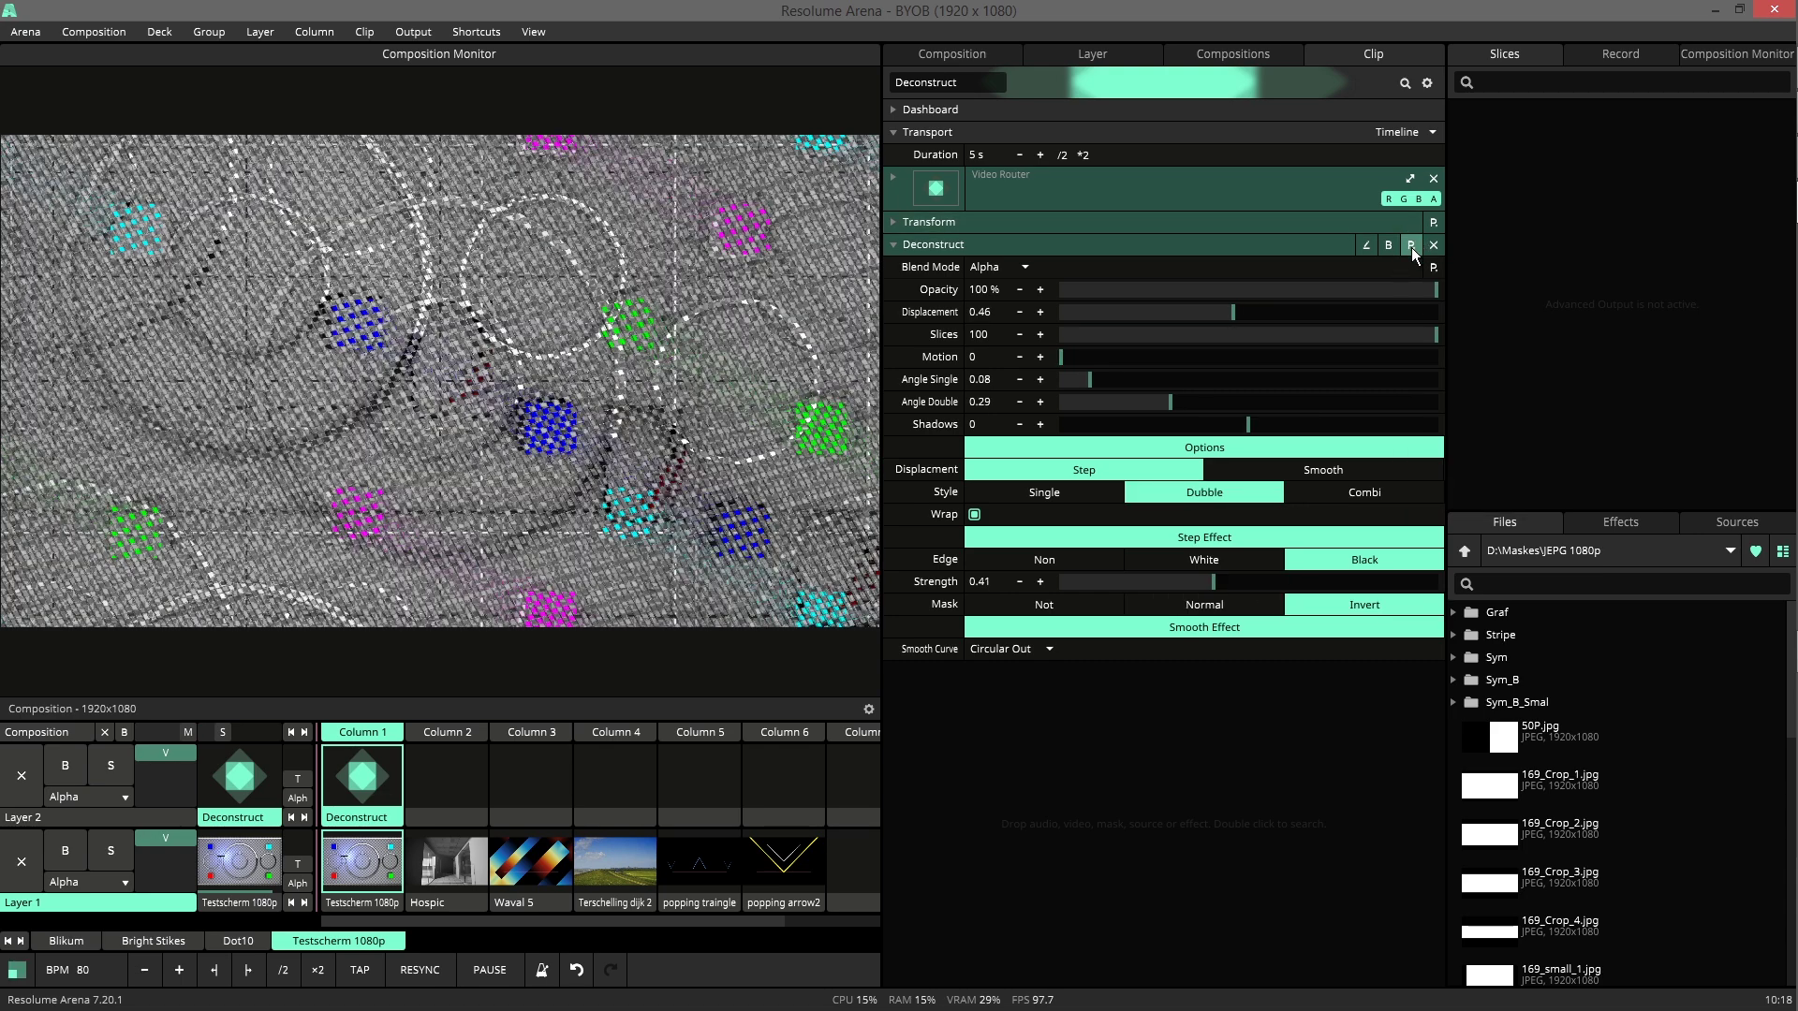
drag(1373, 337, 1105, 348)
Load the Rippel preset and add a little Motion
click(1413, 246)
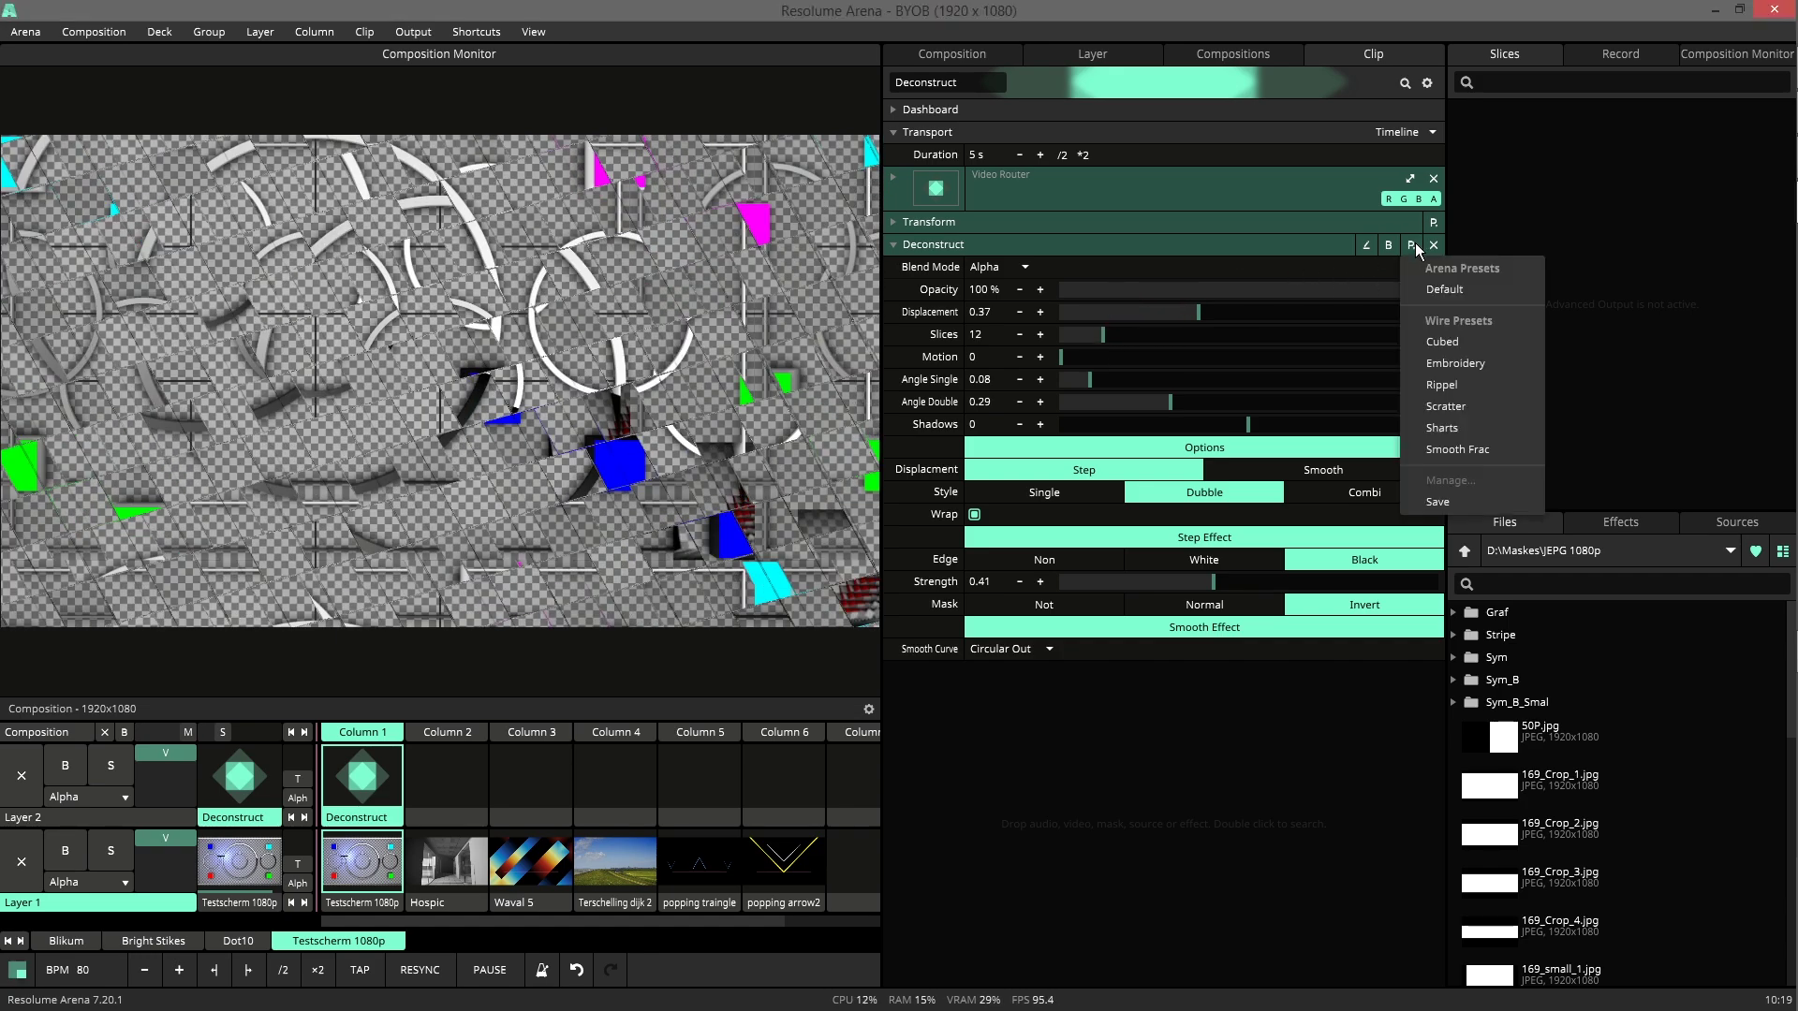
click(1436, 386)
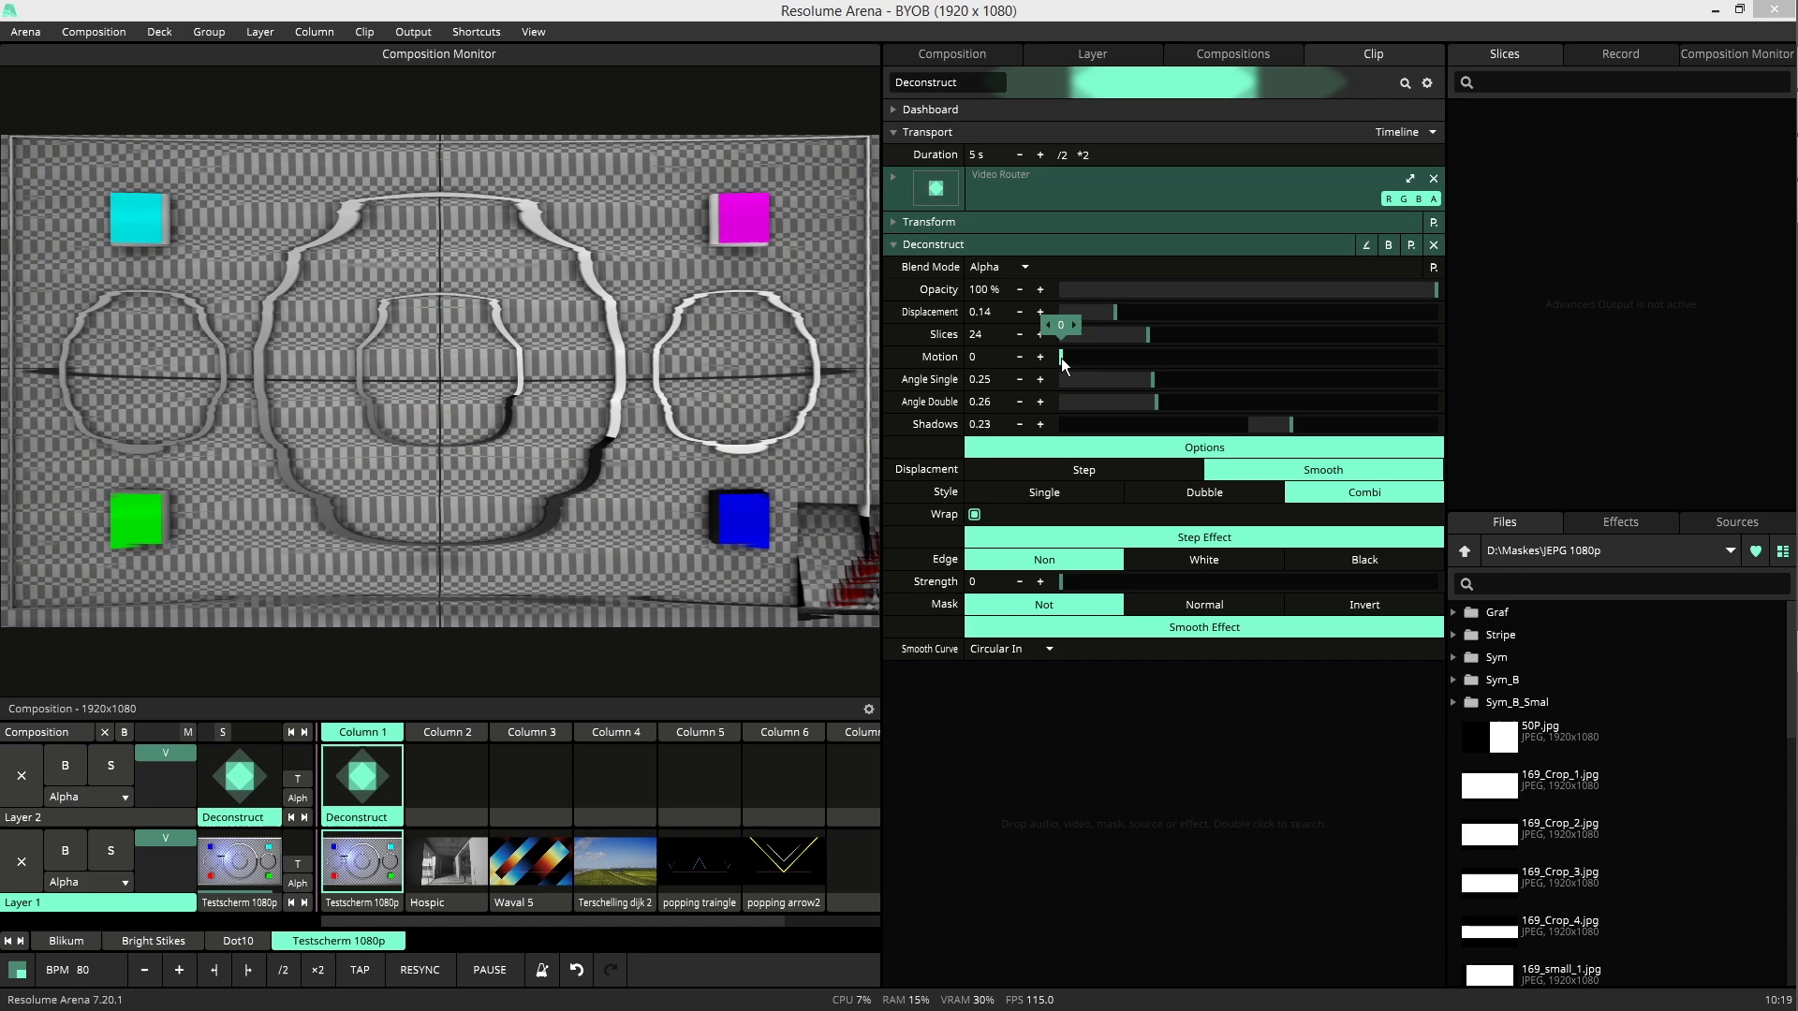
mouse_move(1060, 357)
mouse_down()
mouse_move(1082, 359)
mouse_move(1028, 350)
mouse_up()
Try two more Wire presets, raising the slice count on the first one
click(1411, 246)
click(1442, 342)
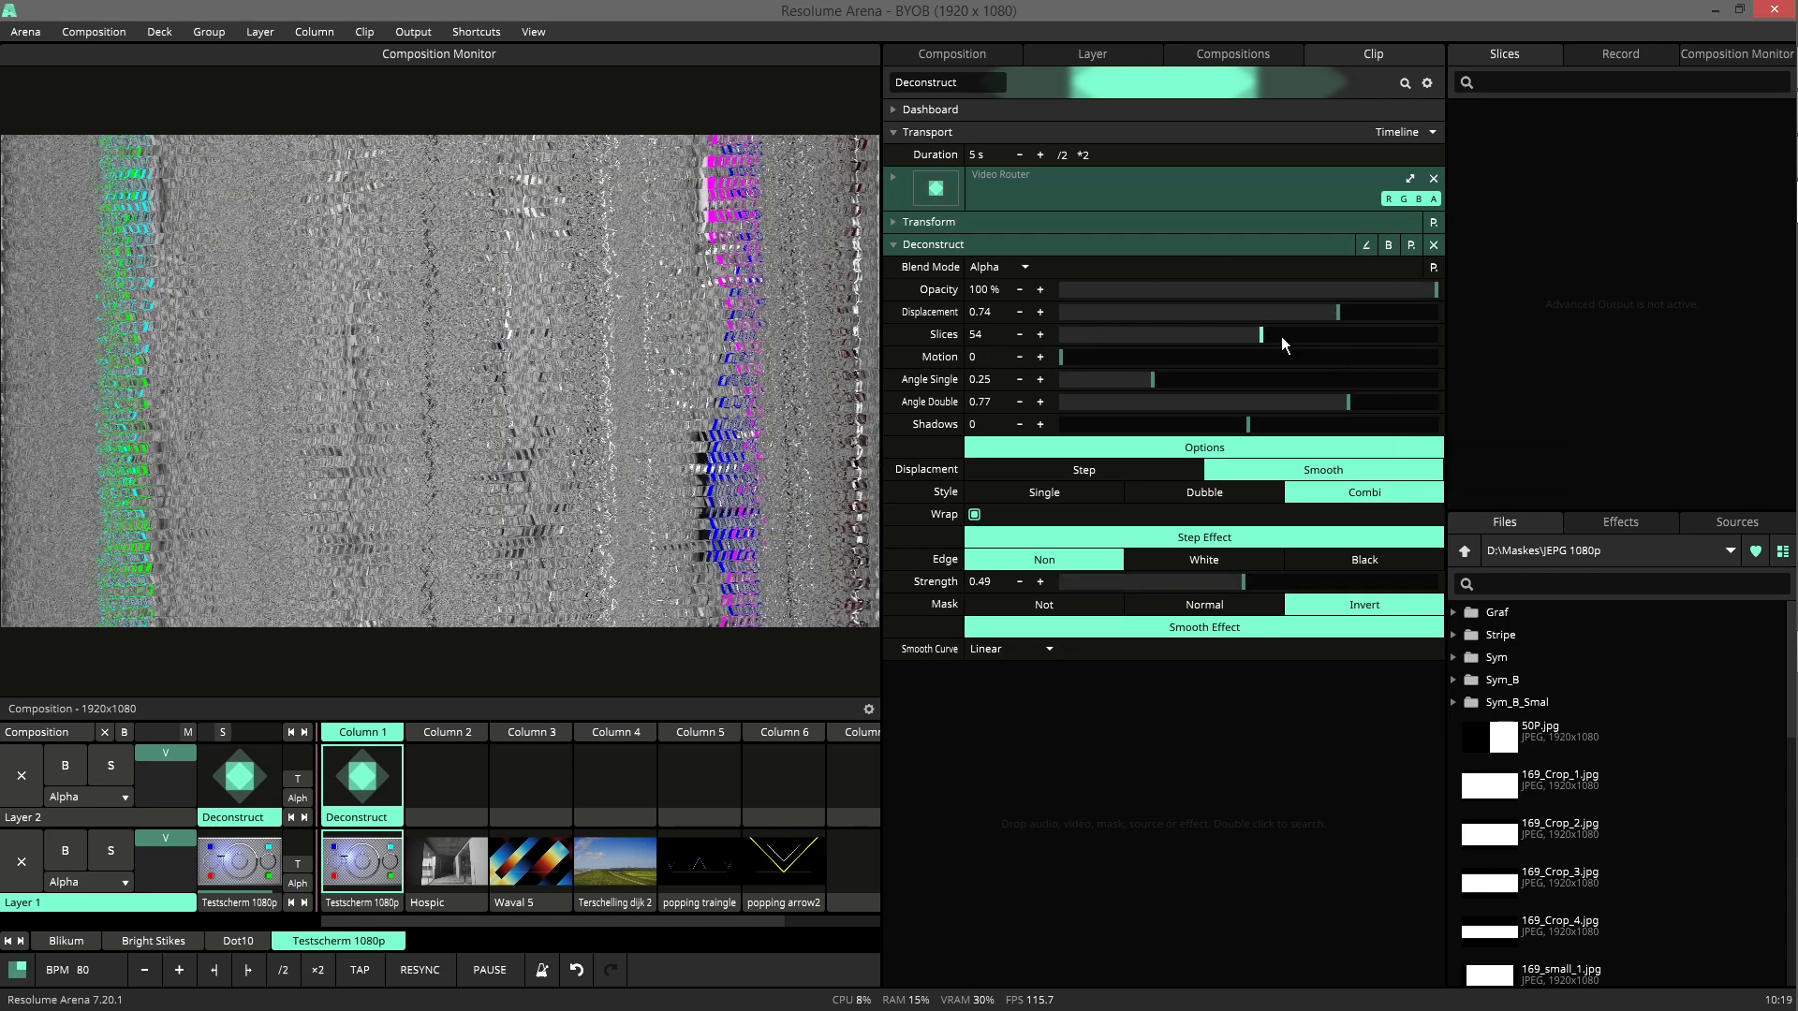
drag(1280, 335, 1321, 336)
click(1411, 245)
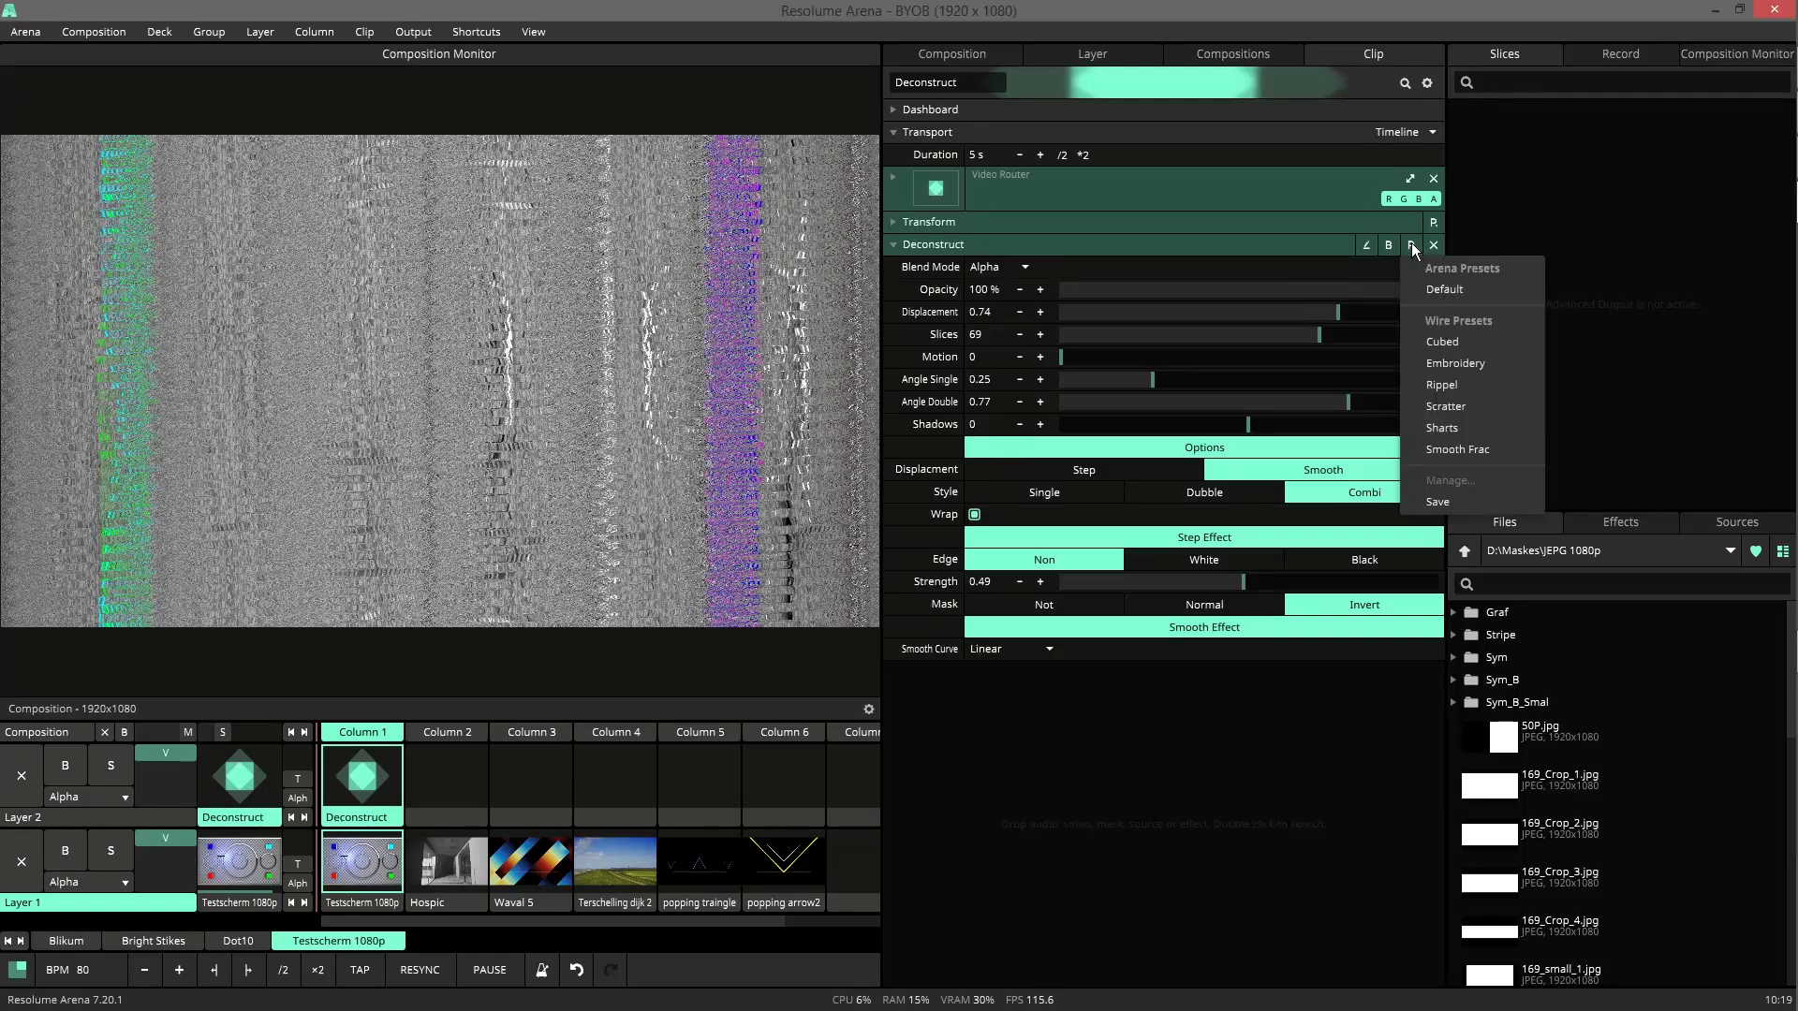
click(1448, 419)
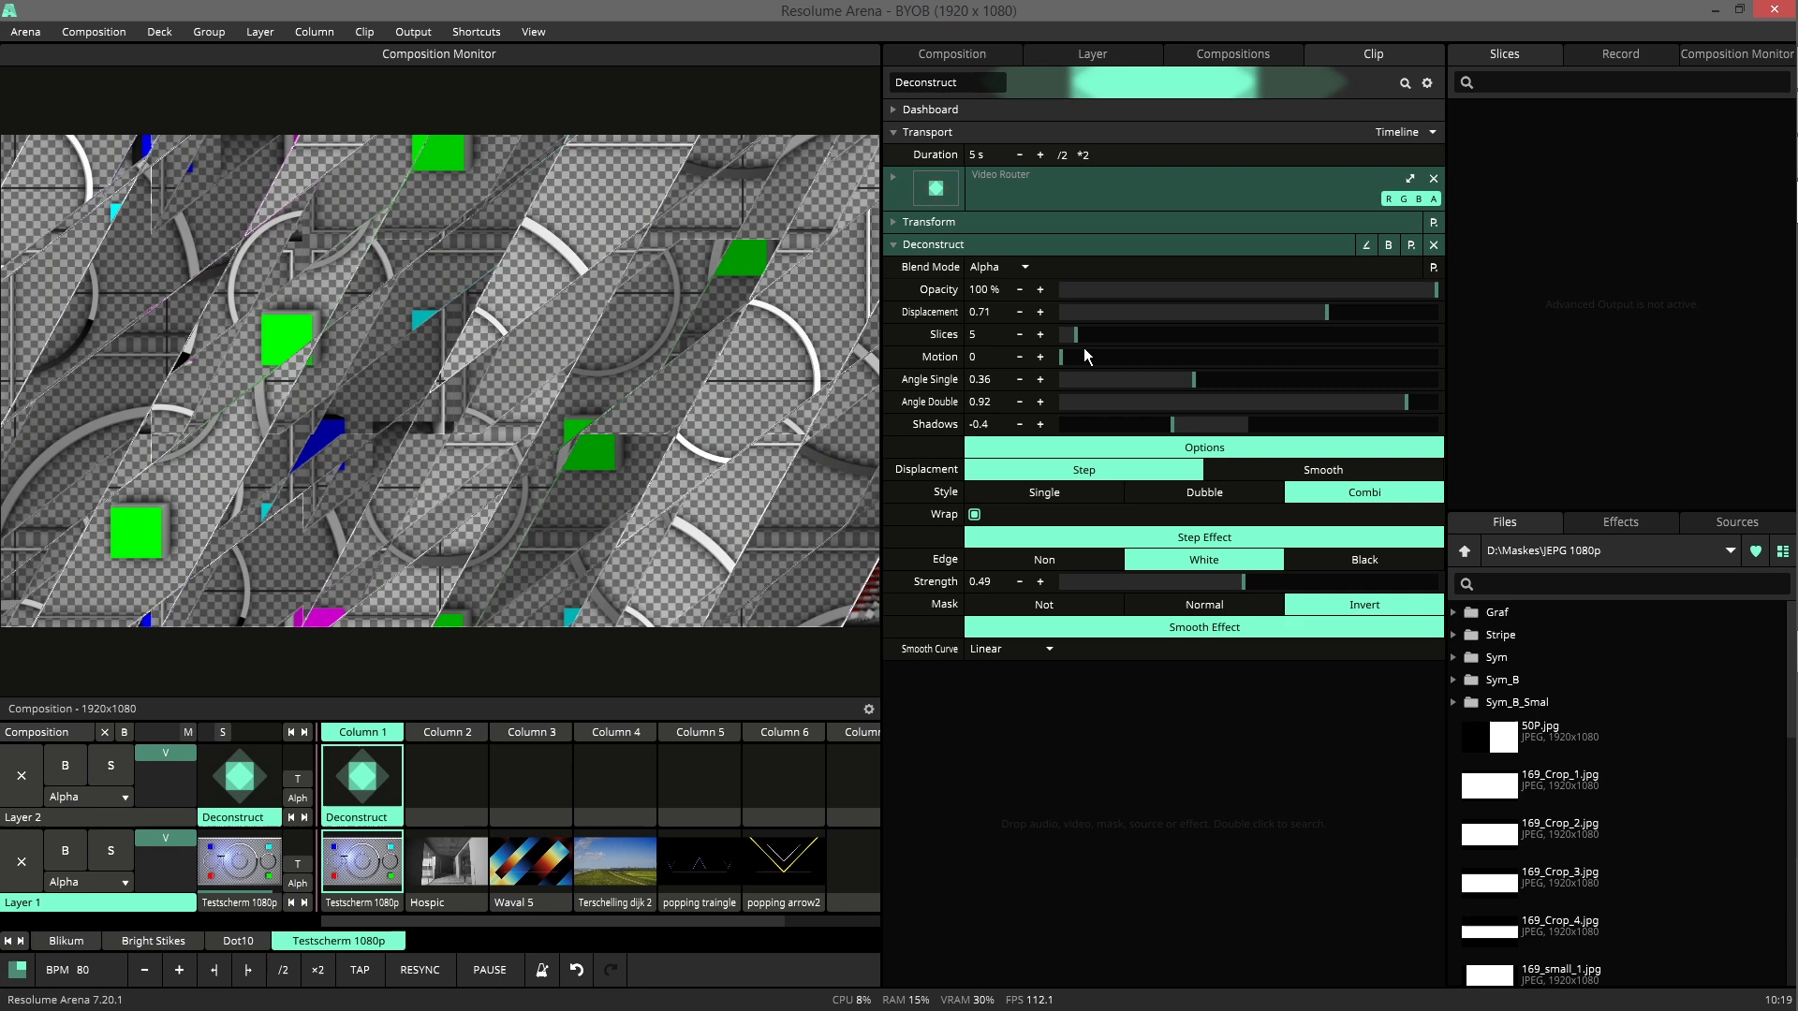
Compare another preset with added Motion, then go back to the Cubed preset
click(1411, 244)
click(1443, 456)
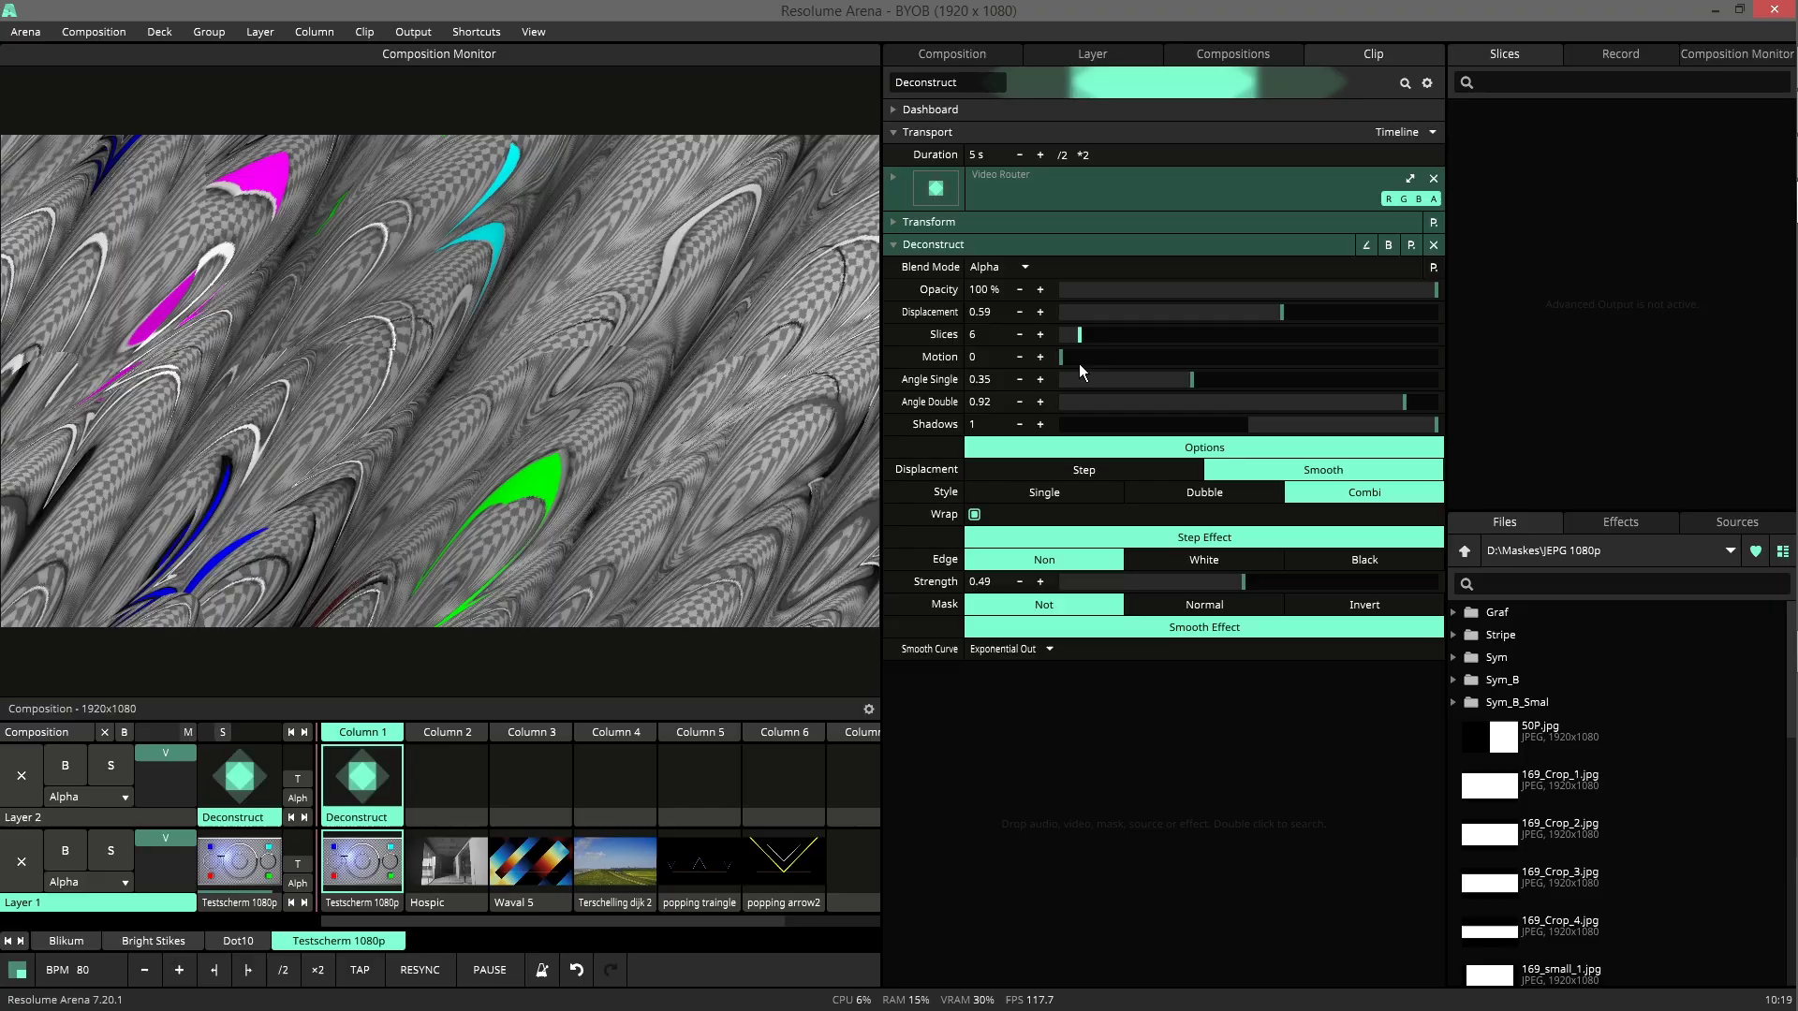
mouse_move(1079, 360)
mouse_down()
mouse_move(1182, 346)
mouse_move(1108, 346)
mouse_up()
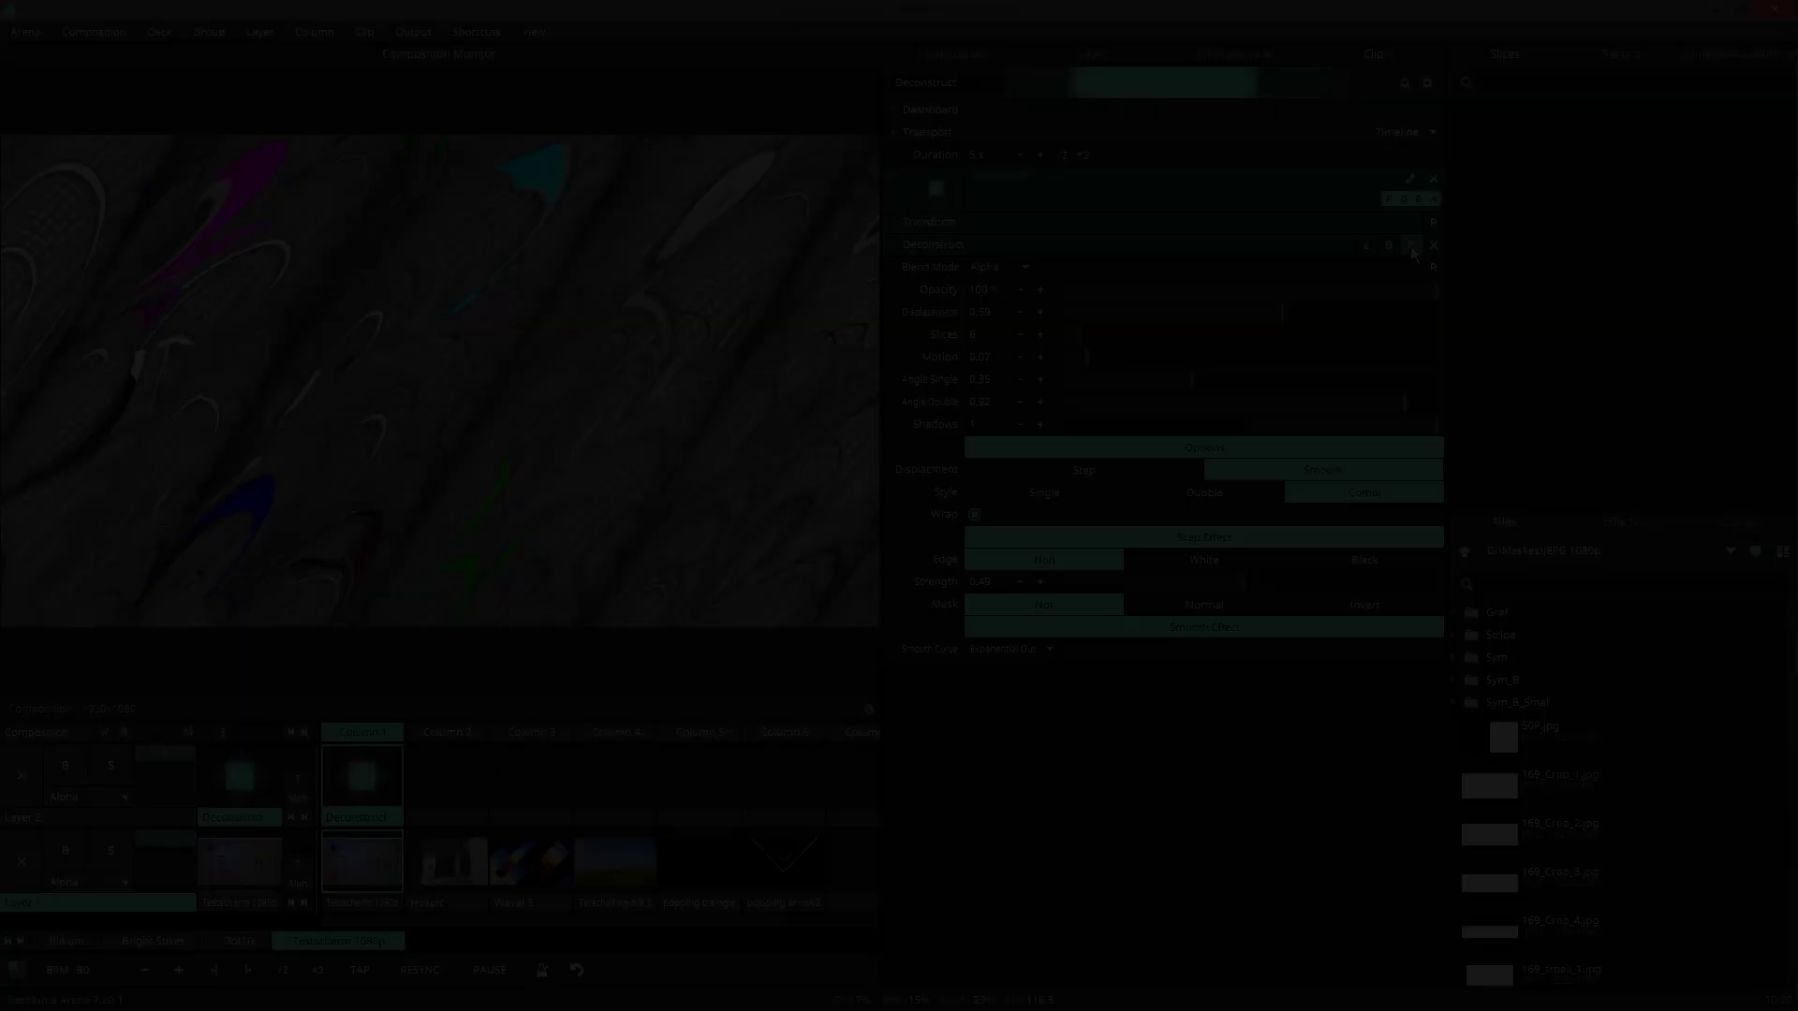
click(1410, 245)
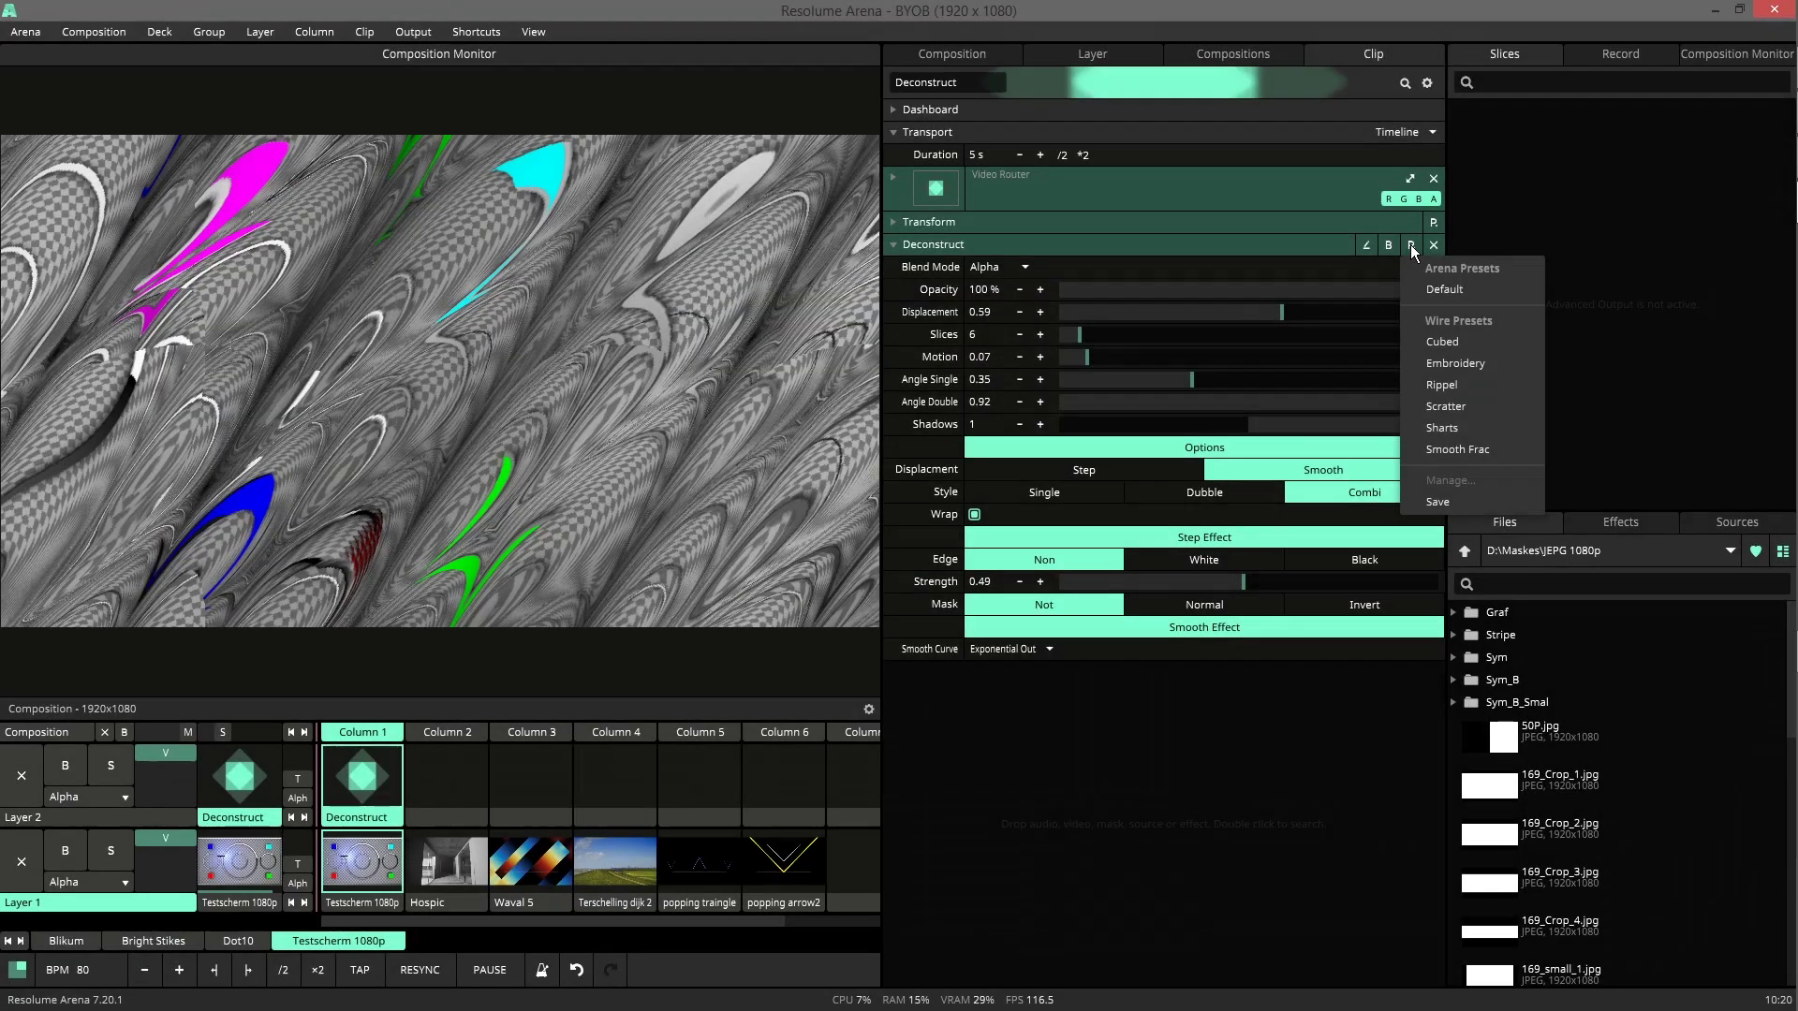
click(1438, 338)
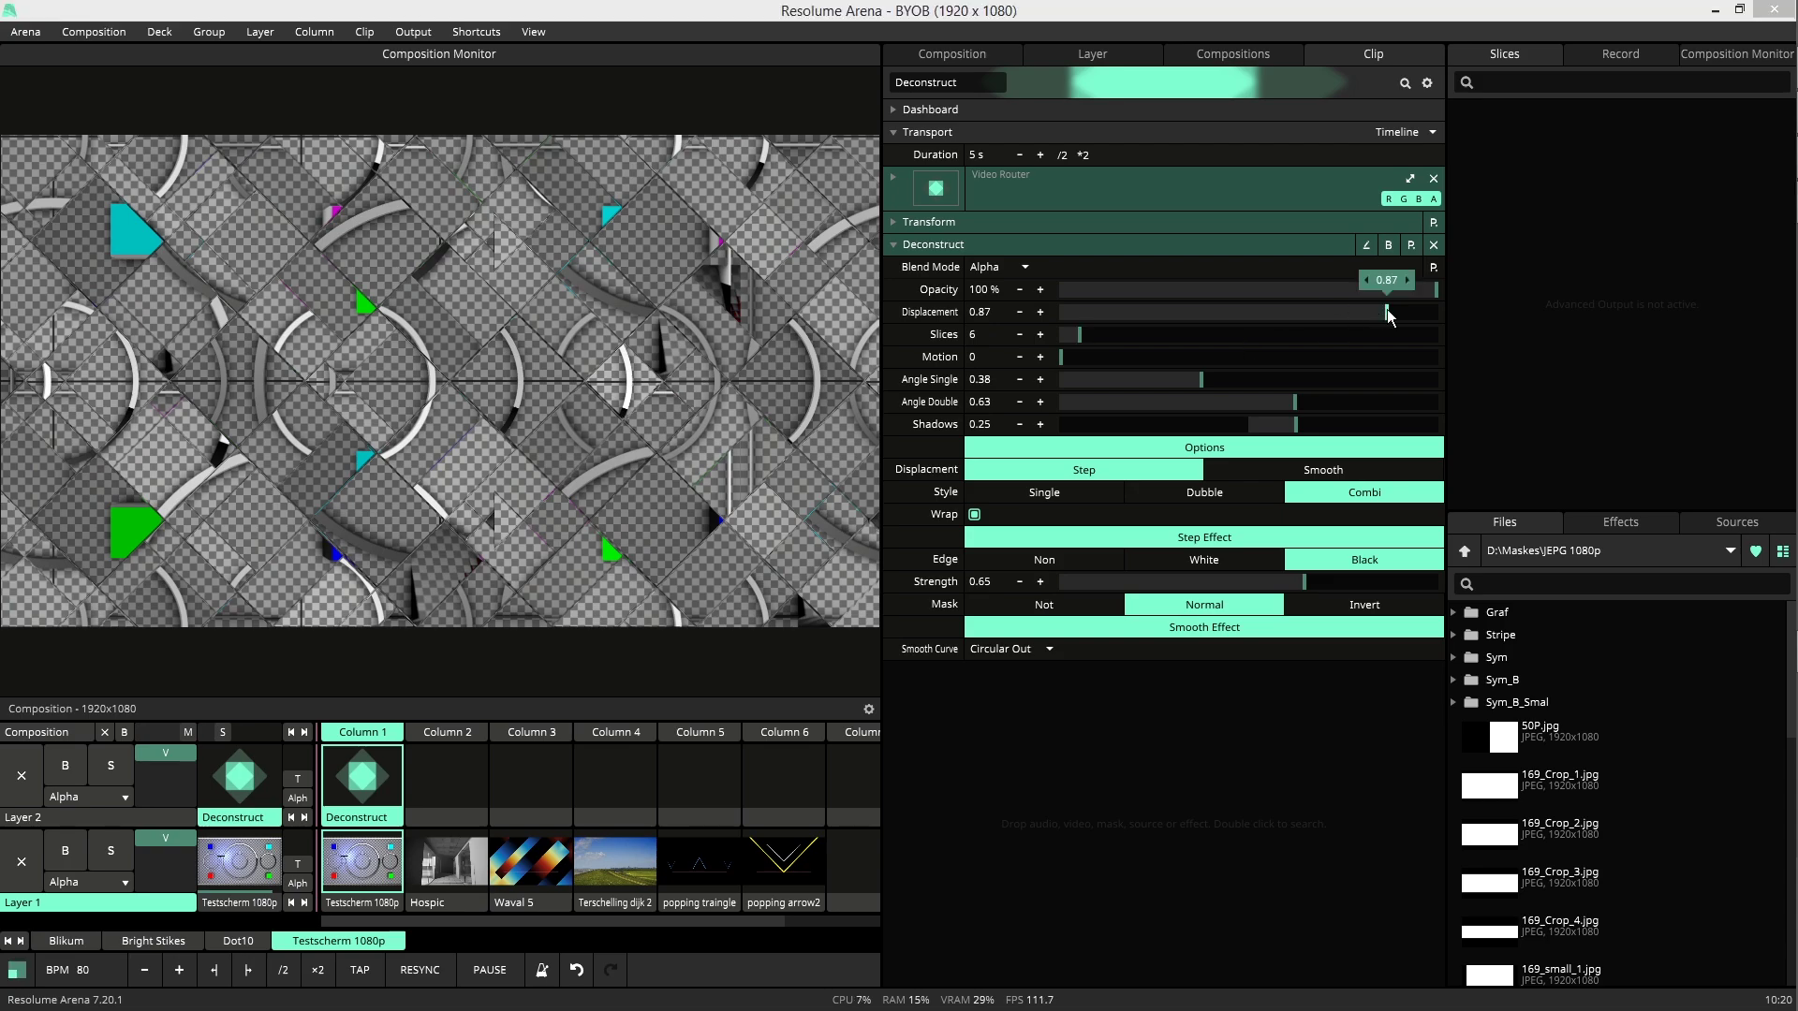
Push Displacement to 1, try 48 slices, then settle on 23 slices with Motion 0.12
drag(1385, 312, 1448, 318)
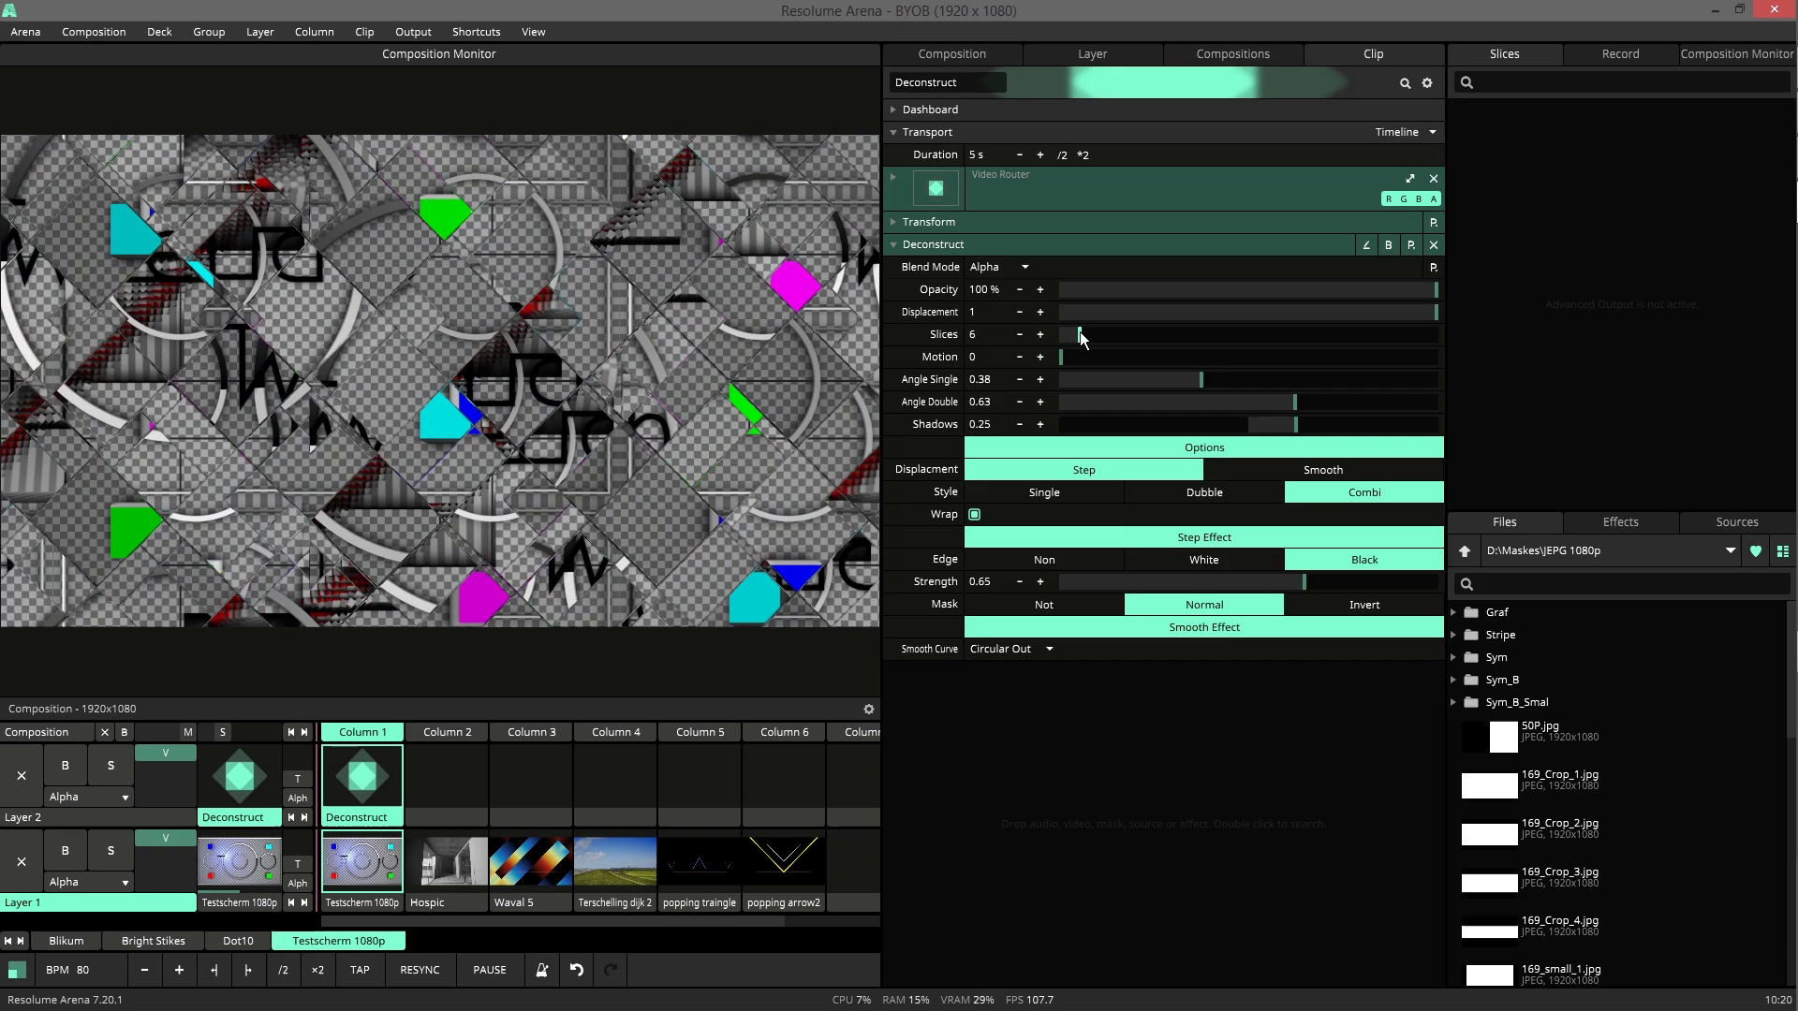
drag(1080, 334, 1240, 335)
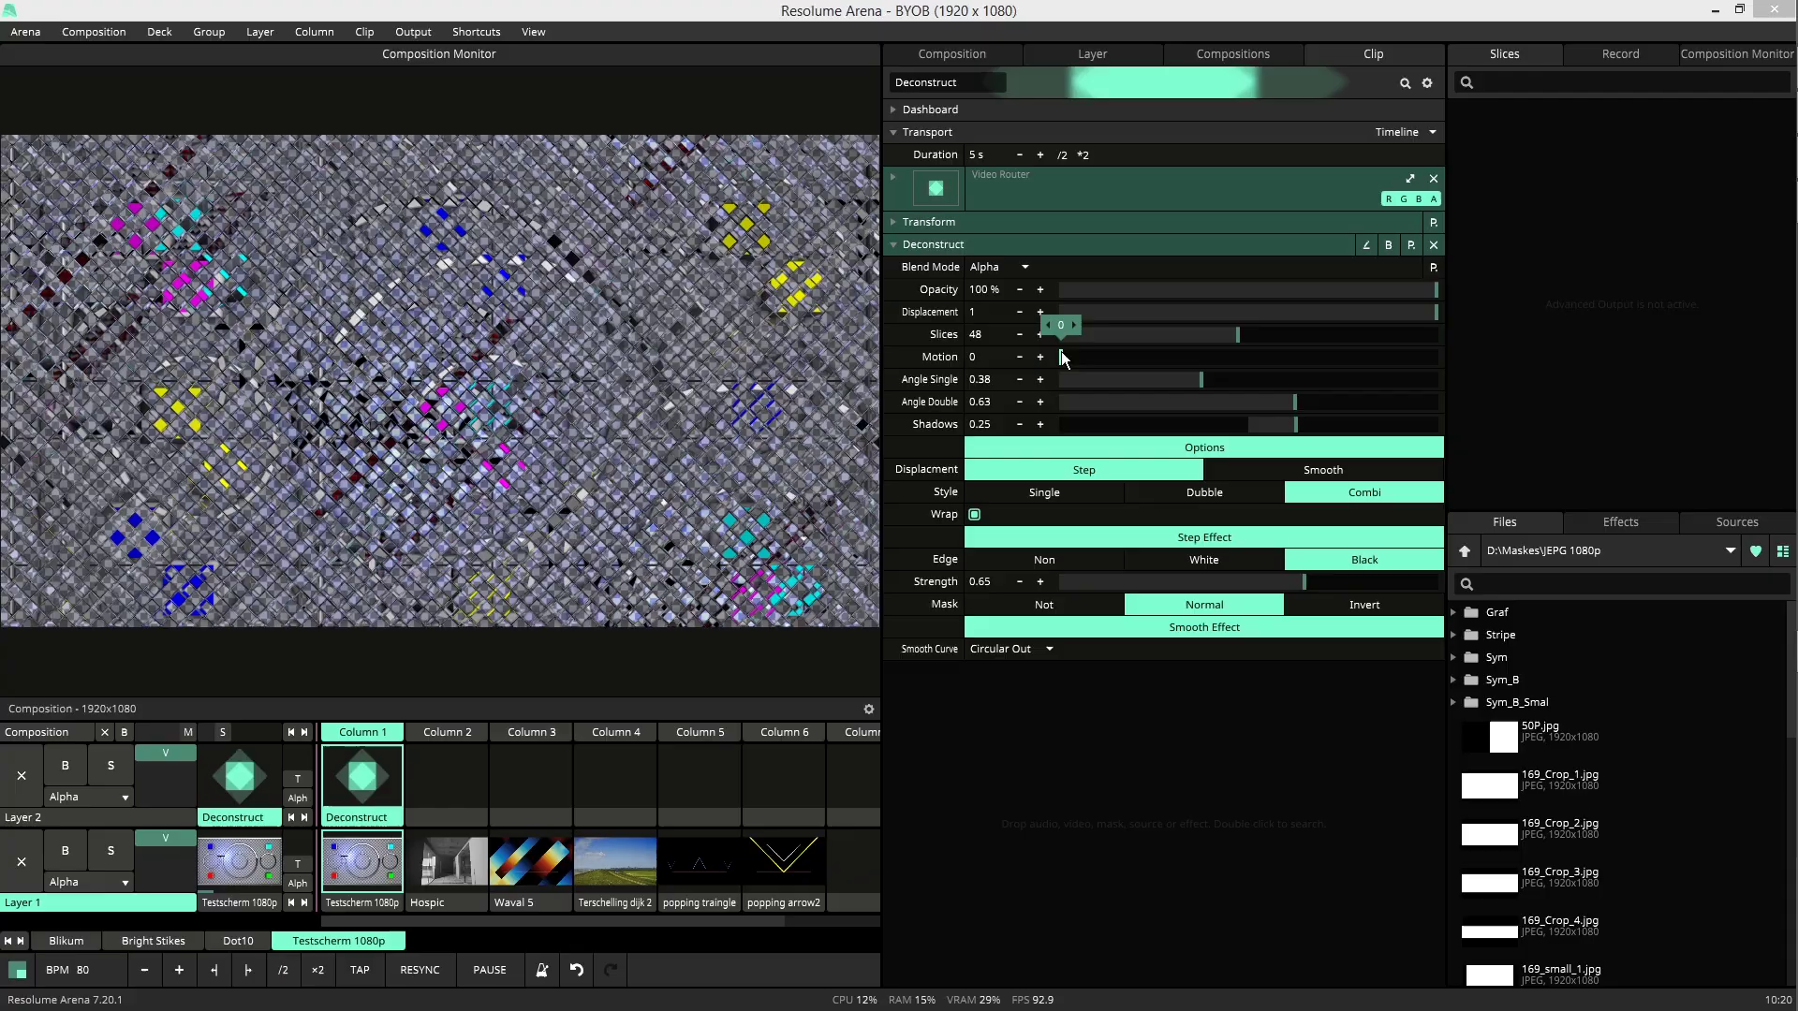
drag(1060, 351, 1113, 357)
drag(1216, 337, 1144, 344)
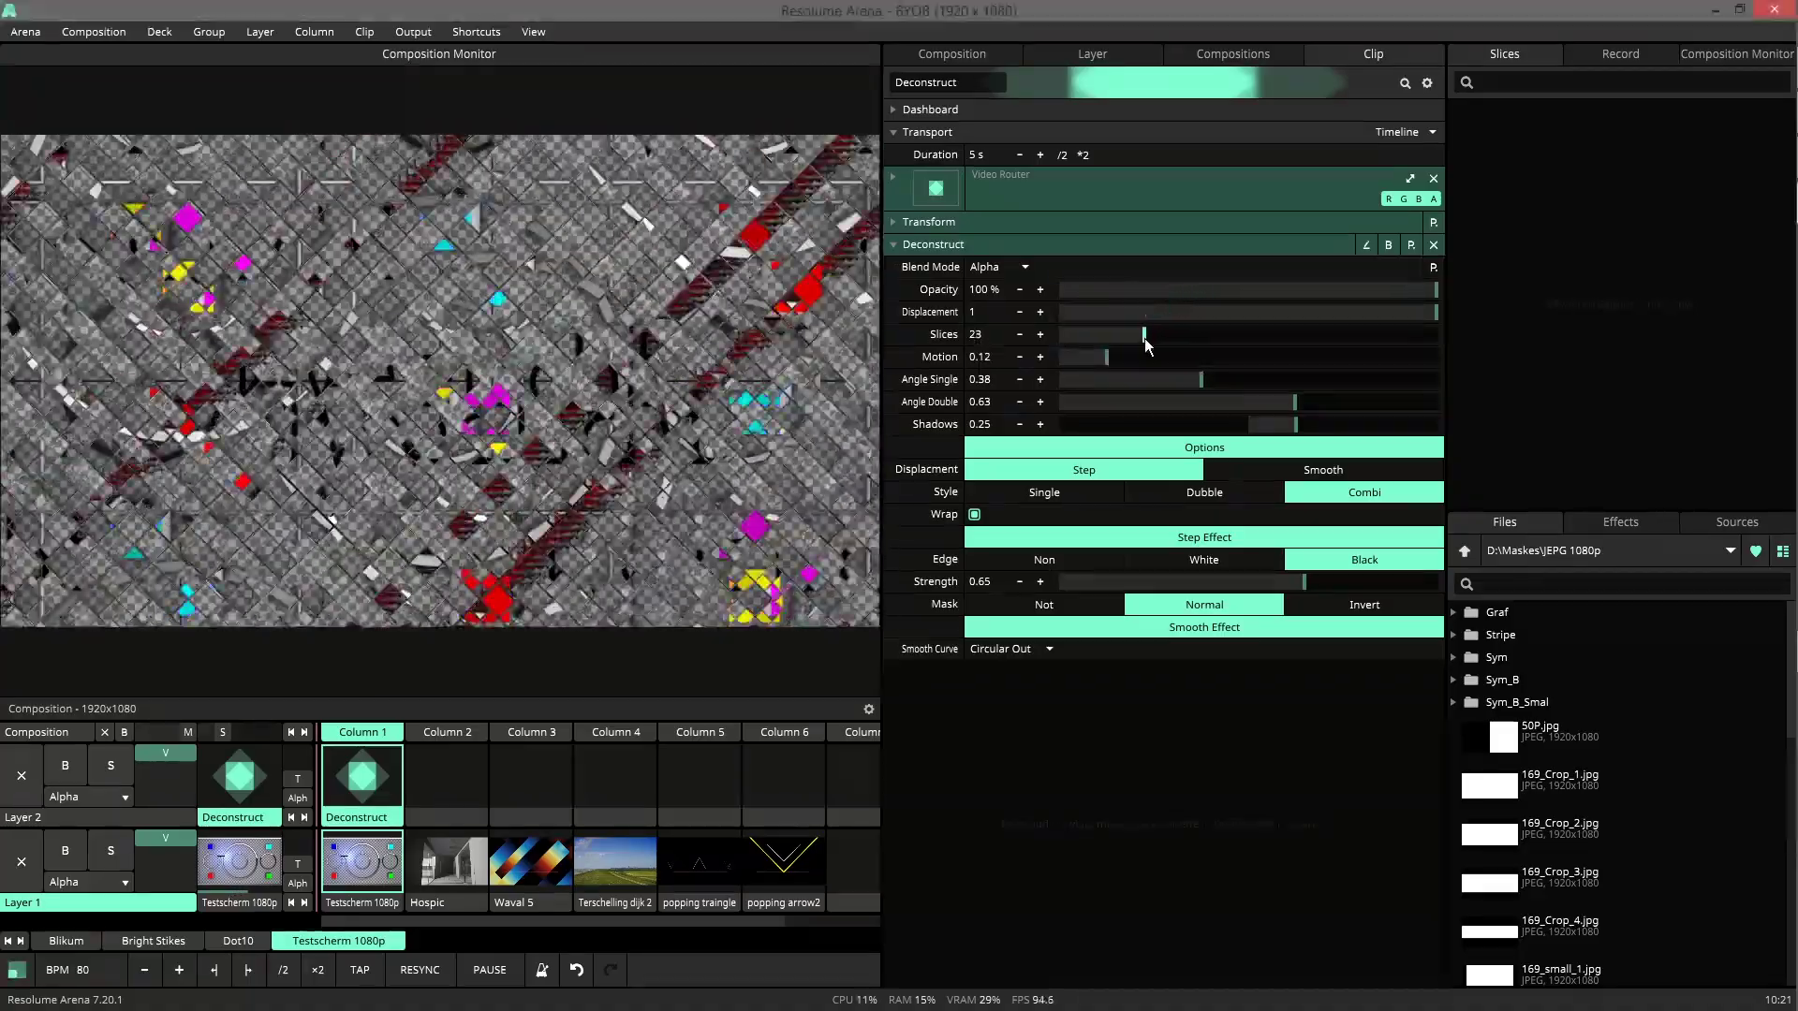
Try Single style with Angle Single 0.61, then Dubble, and return to Combi
click(1075, 490)
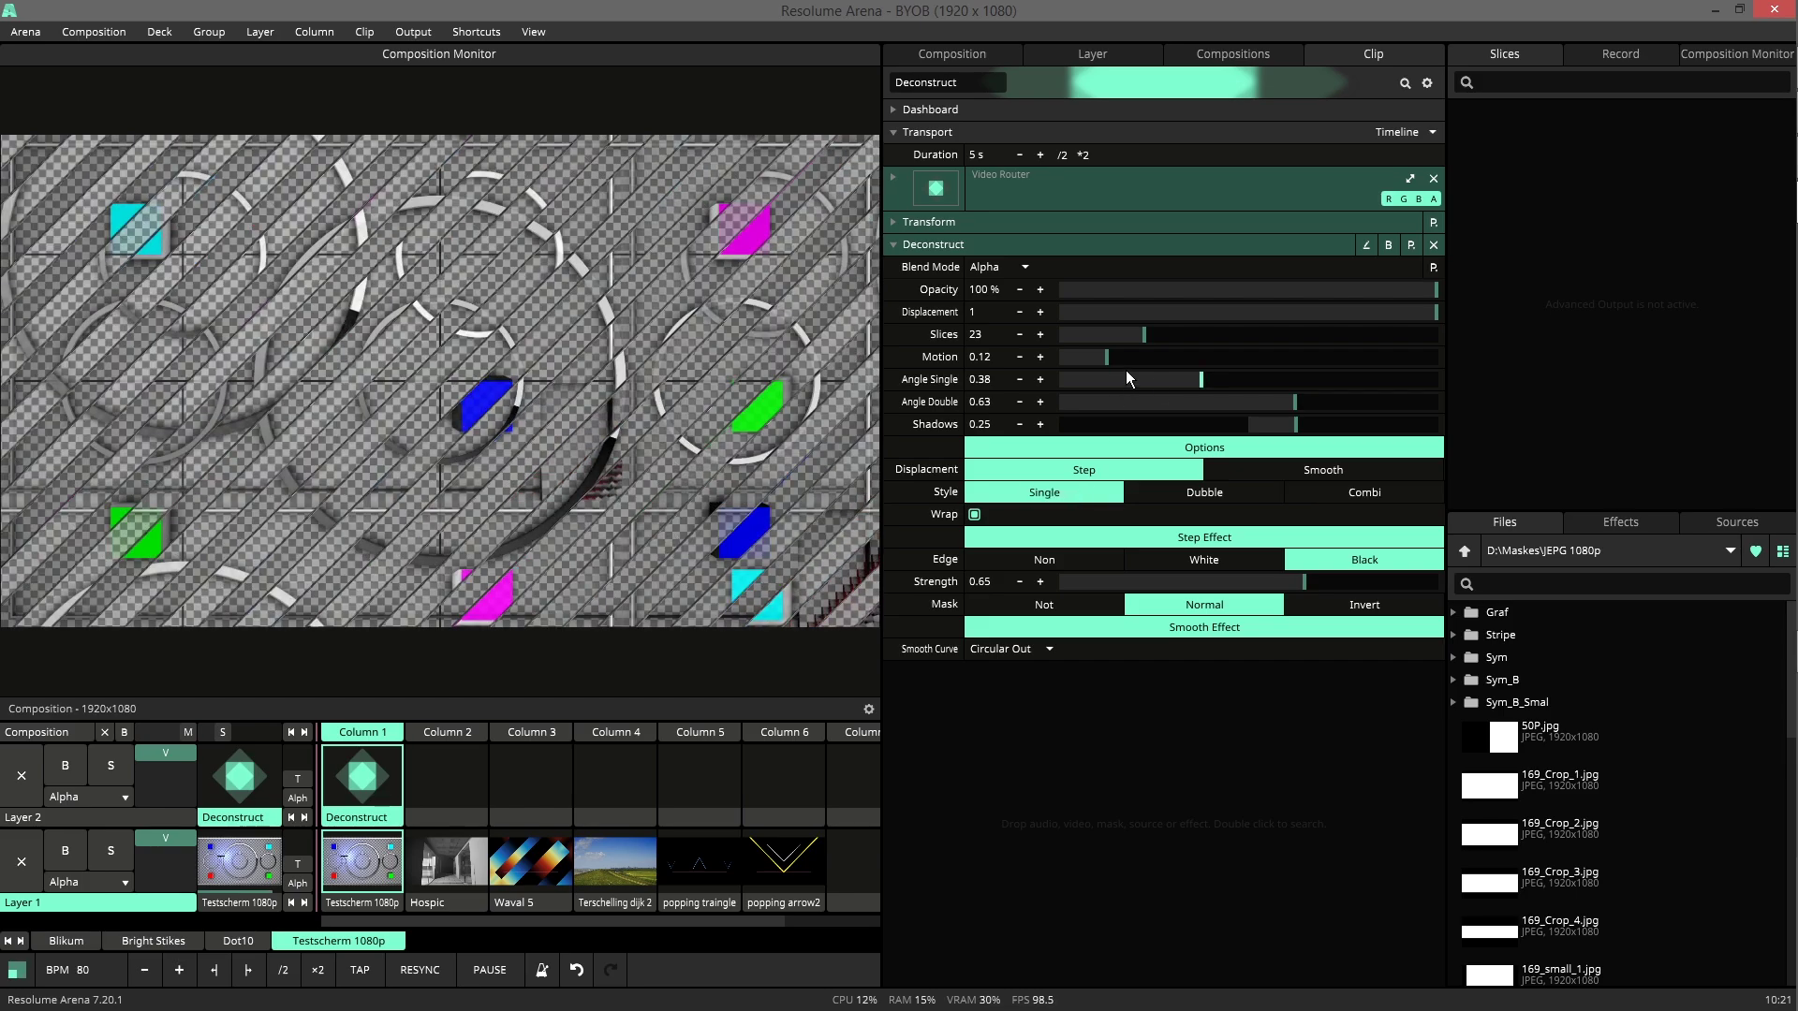
drag(1125, 369, 1205, 403)
click(1221, 494)
click(1332, 489)
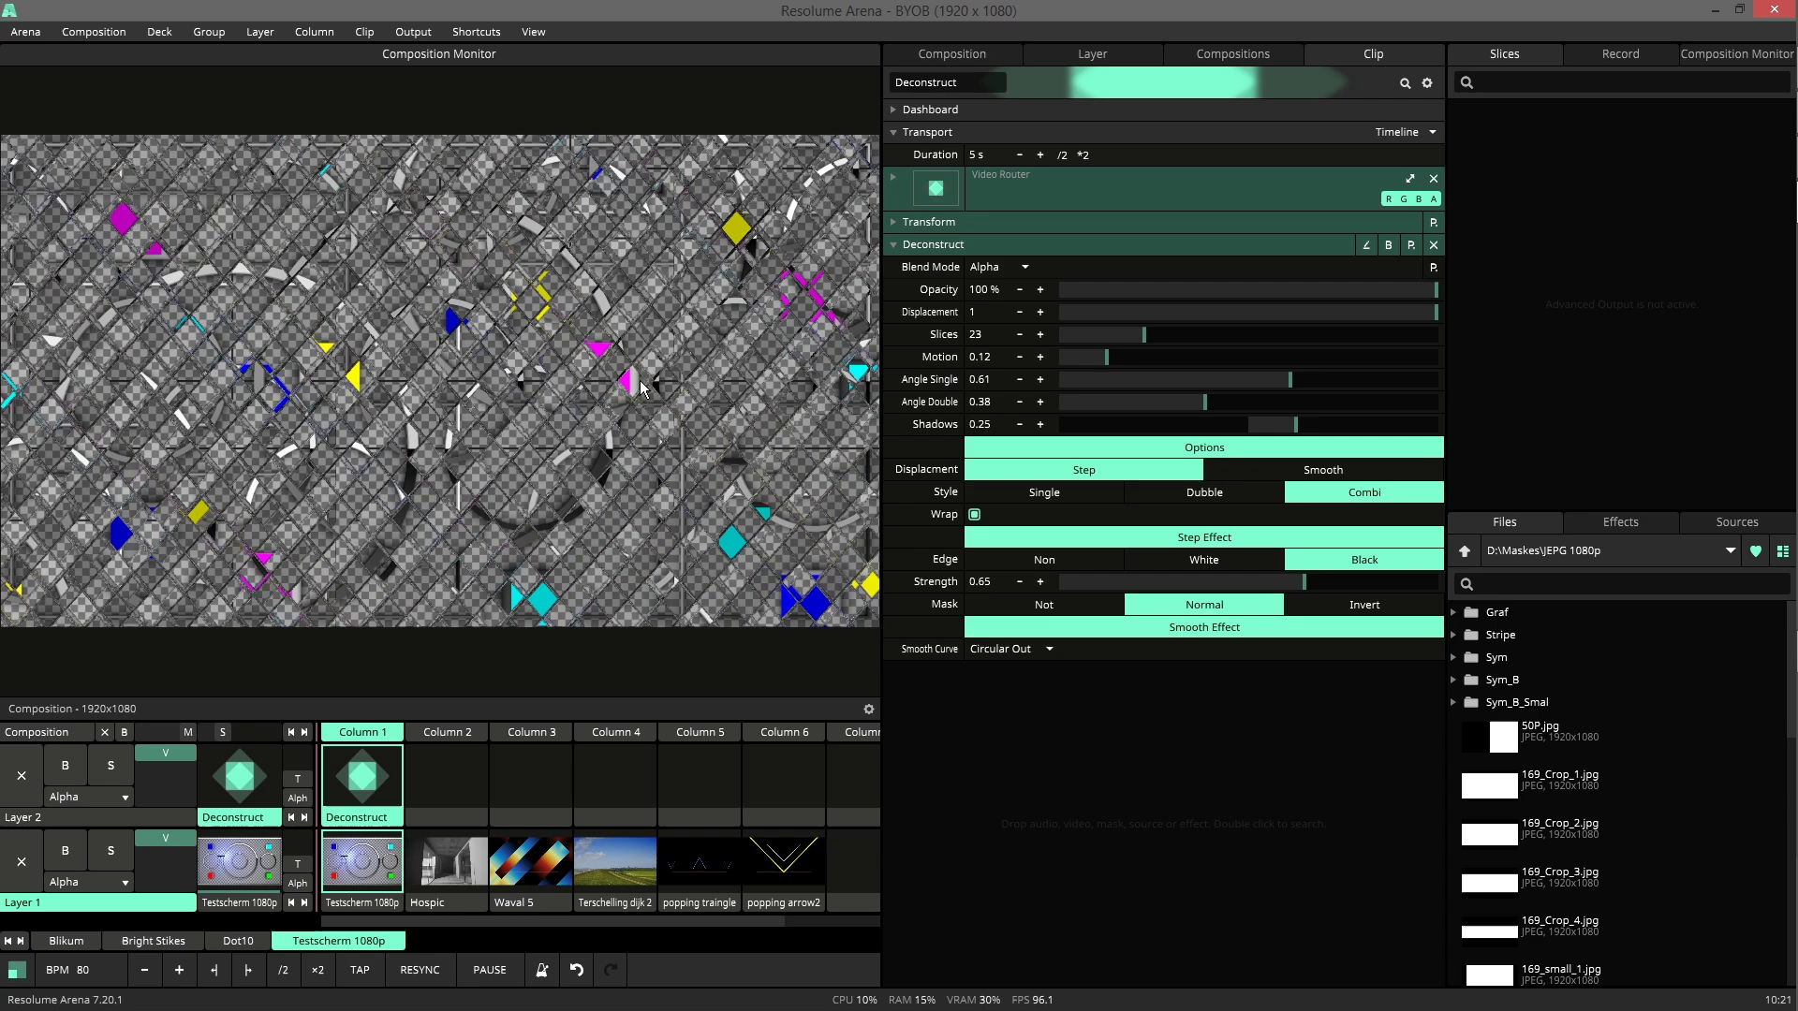
Reduce Slices to 10 and lower Displacement to 0.24
mouse_move(1144, 334)
drag(1143, 332, 1098, 333)
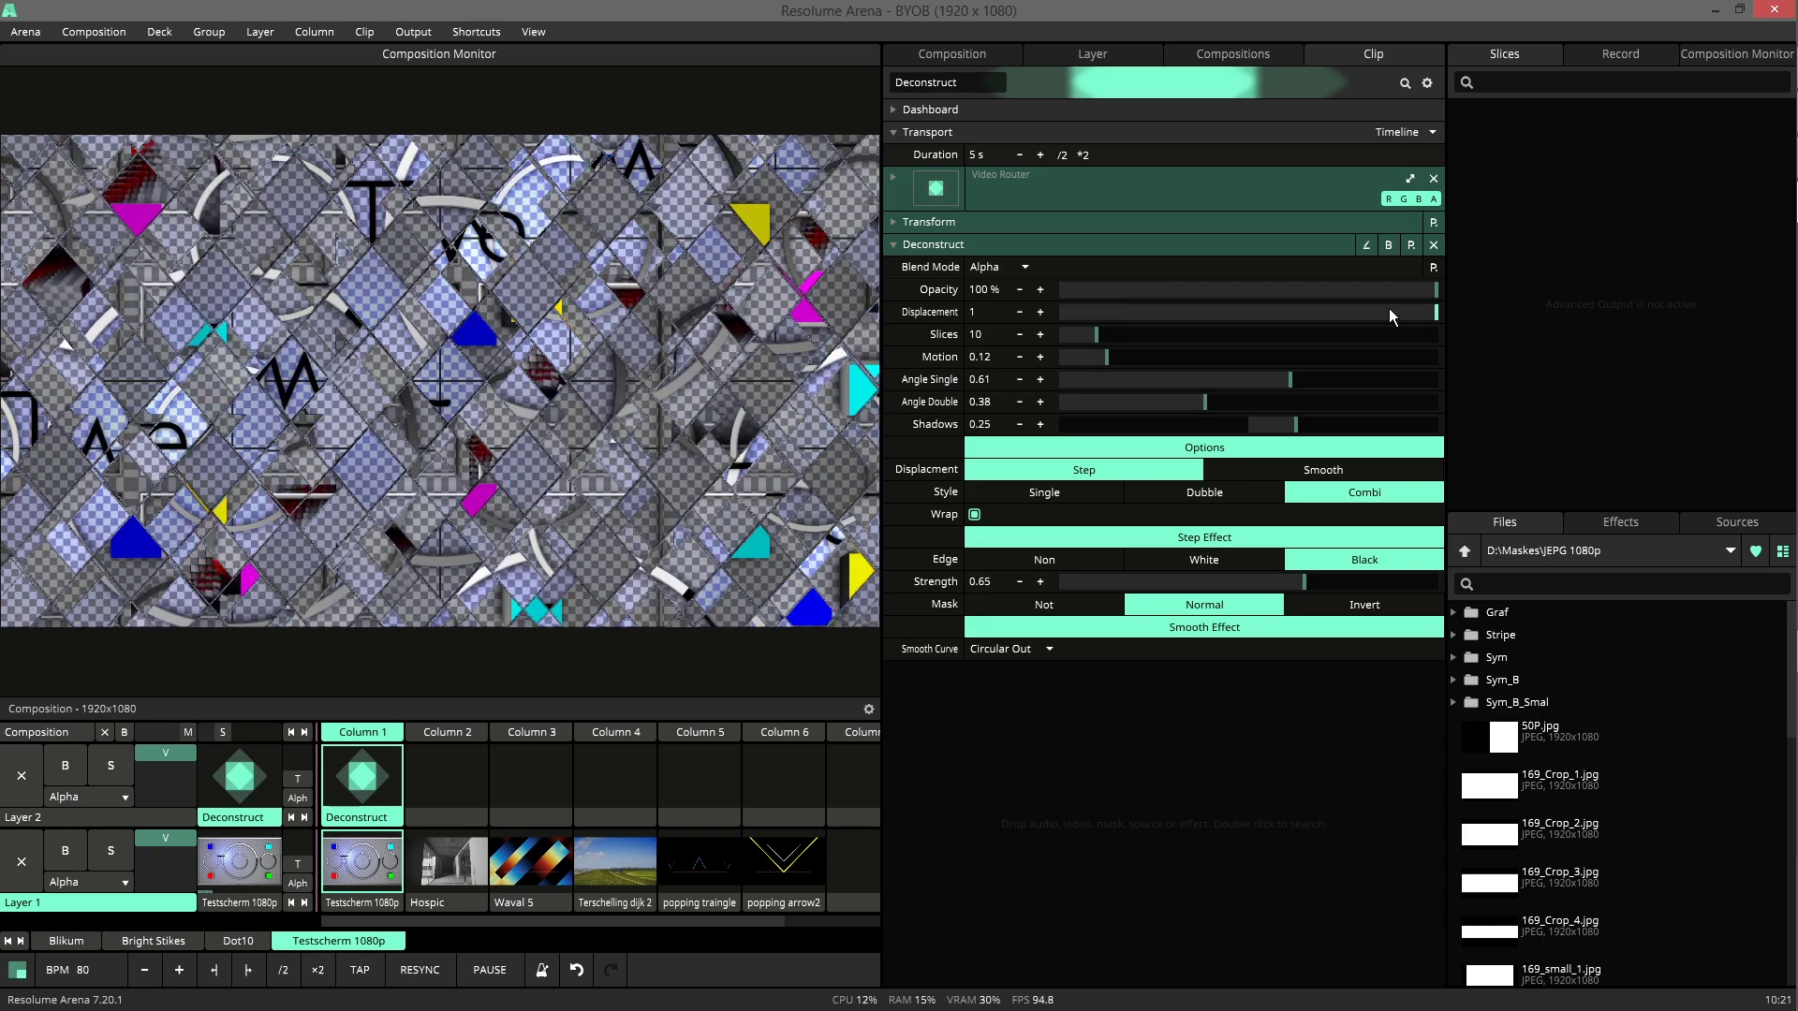
drag(1390, 307, 1150, 311)
Lower the Shadows amount to about 0.08
mouse_move(1296, 424)
mouse_down()
mouse_move(1245, 429)
mouse_move(1408, 412)
mouse_move(1088, 411)
mouse_move(1390, 405)
mouse_move(1124, 400)
mouse_move(1053, 422)
mouse_move(1187, 440)
mouse_move(1043, 429)
mouse_move(1259, 426)
mouse_up()
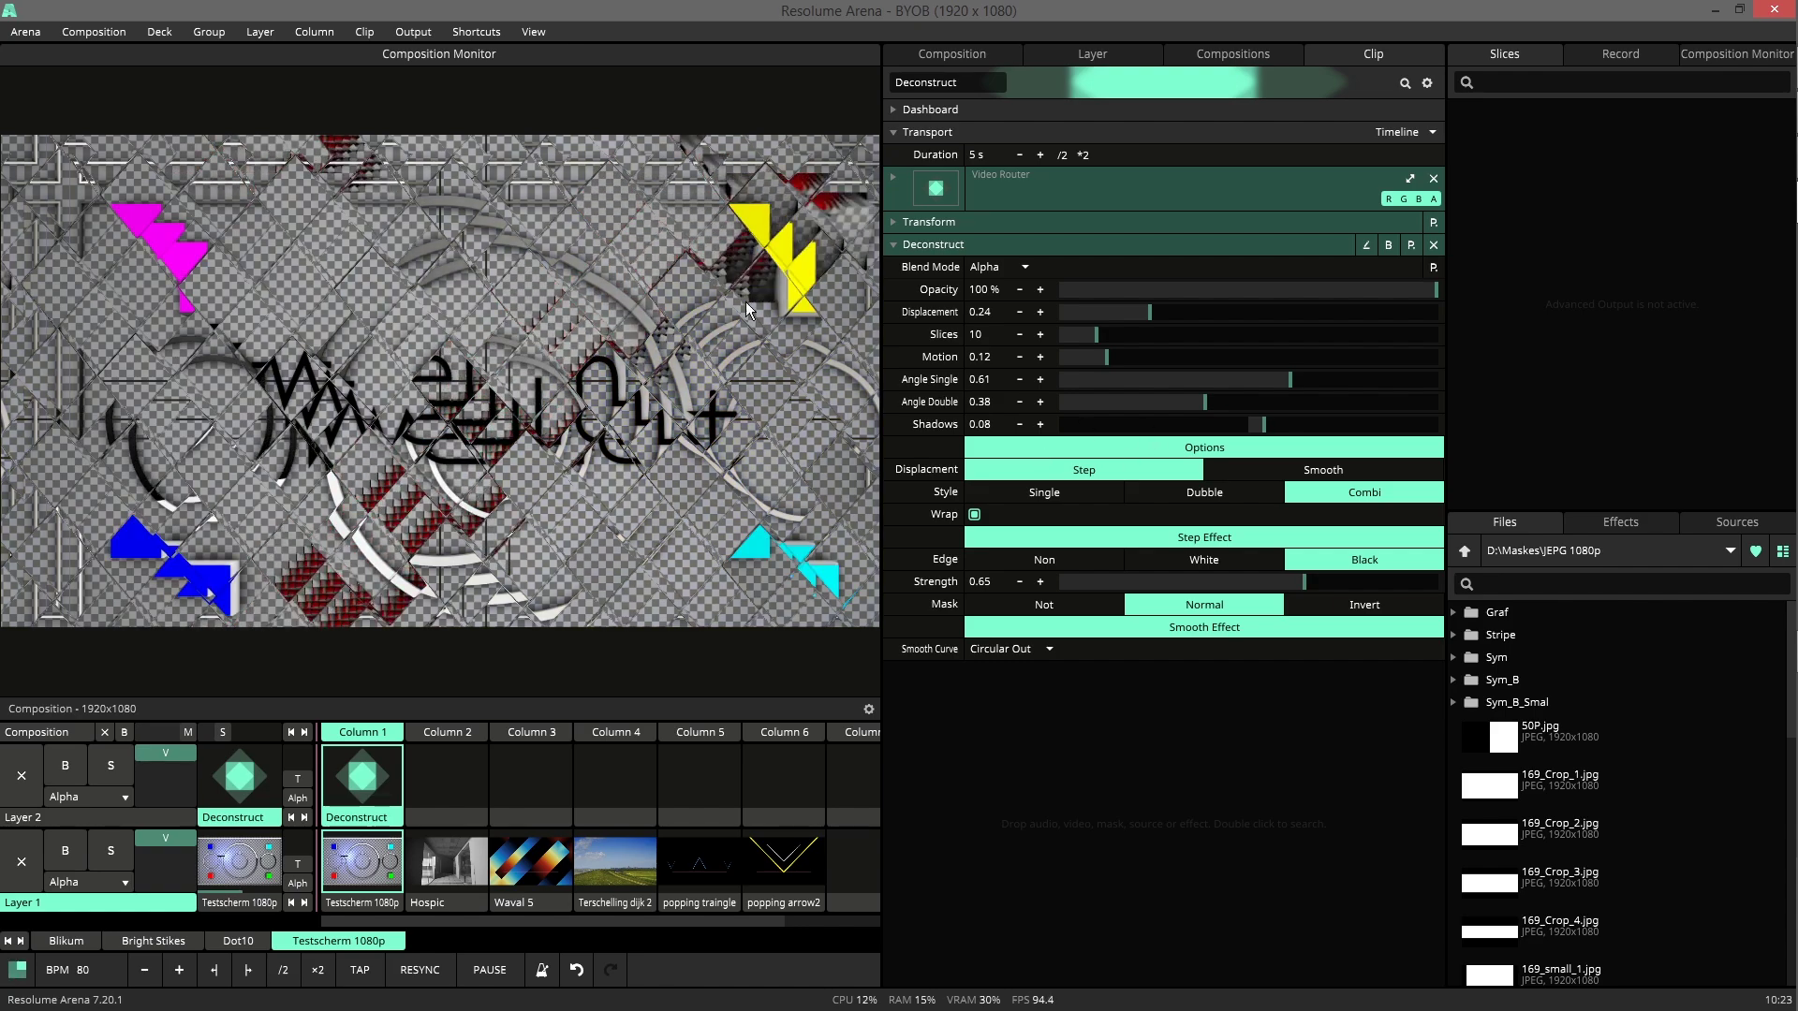
Nudge Displacement up, try Smooth then return to Step, and toggle Wrap off and on
mouse_move(1149, 310)
mouse_down()
mouse_move(1116, 310)
mouse_move(1161, 309)
mouse_up()
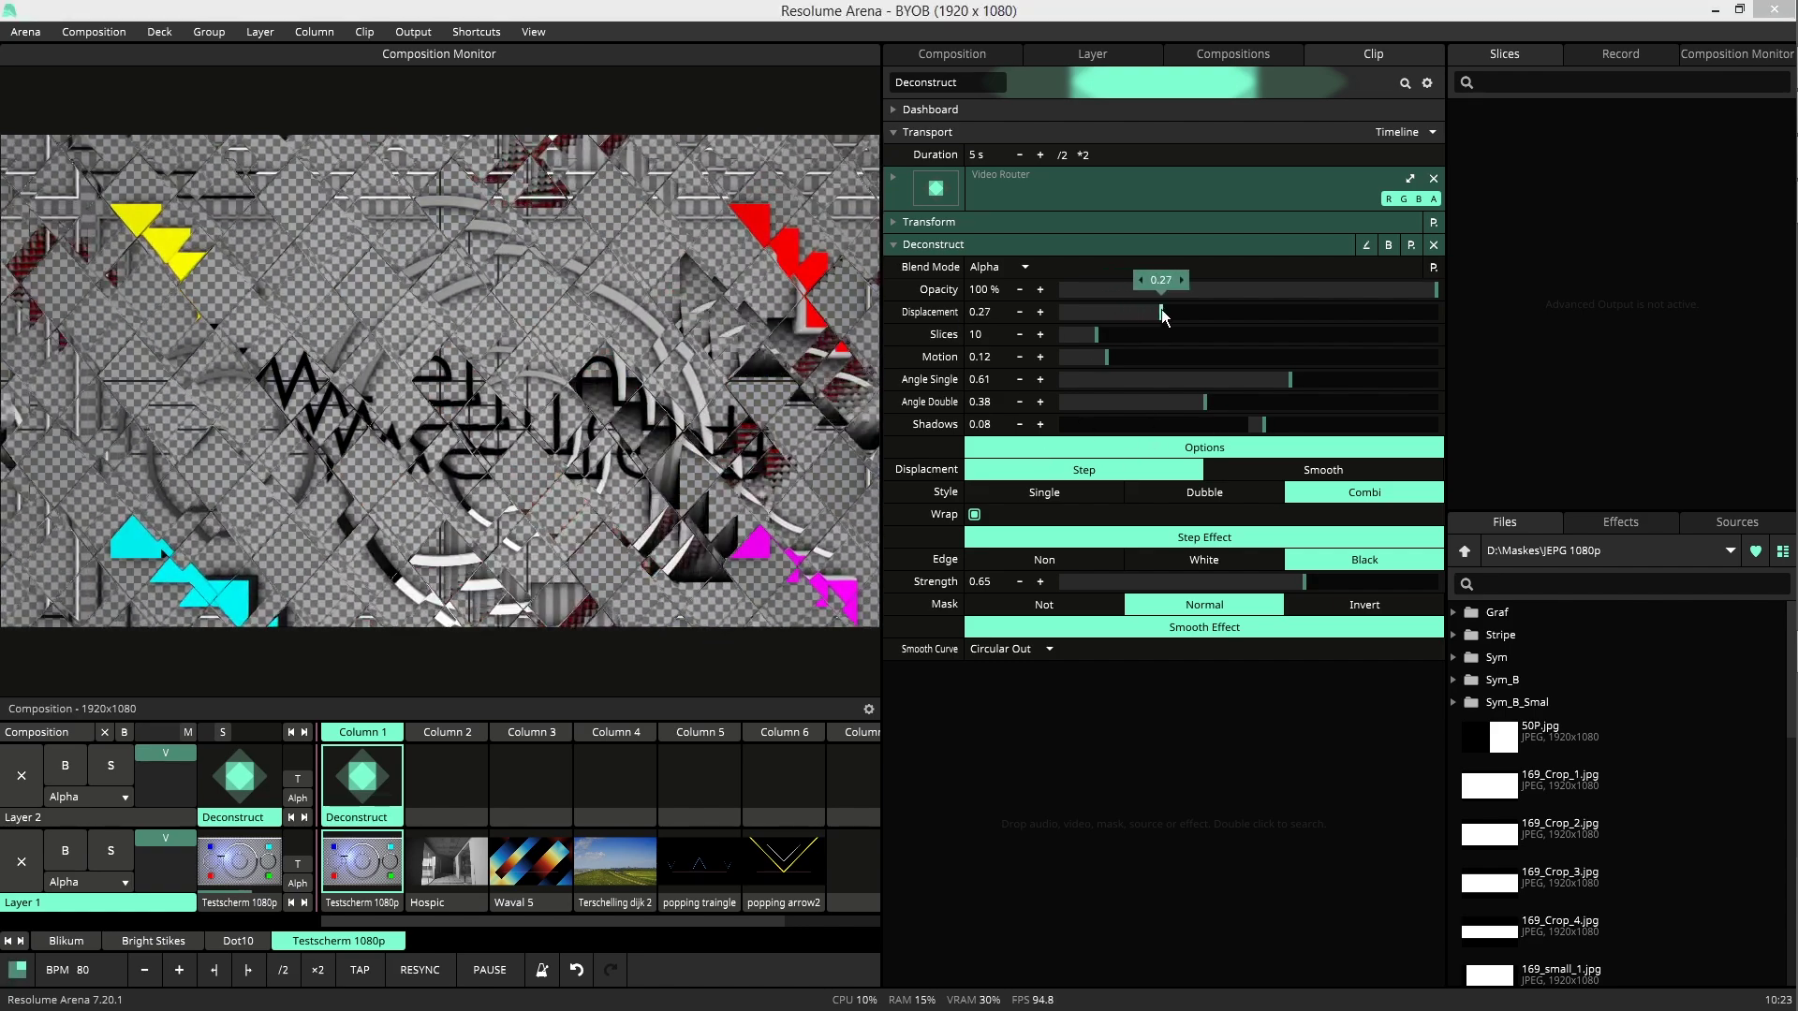
click(1267, 468)
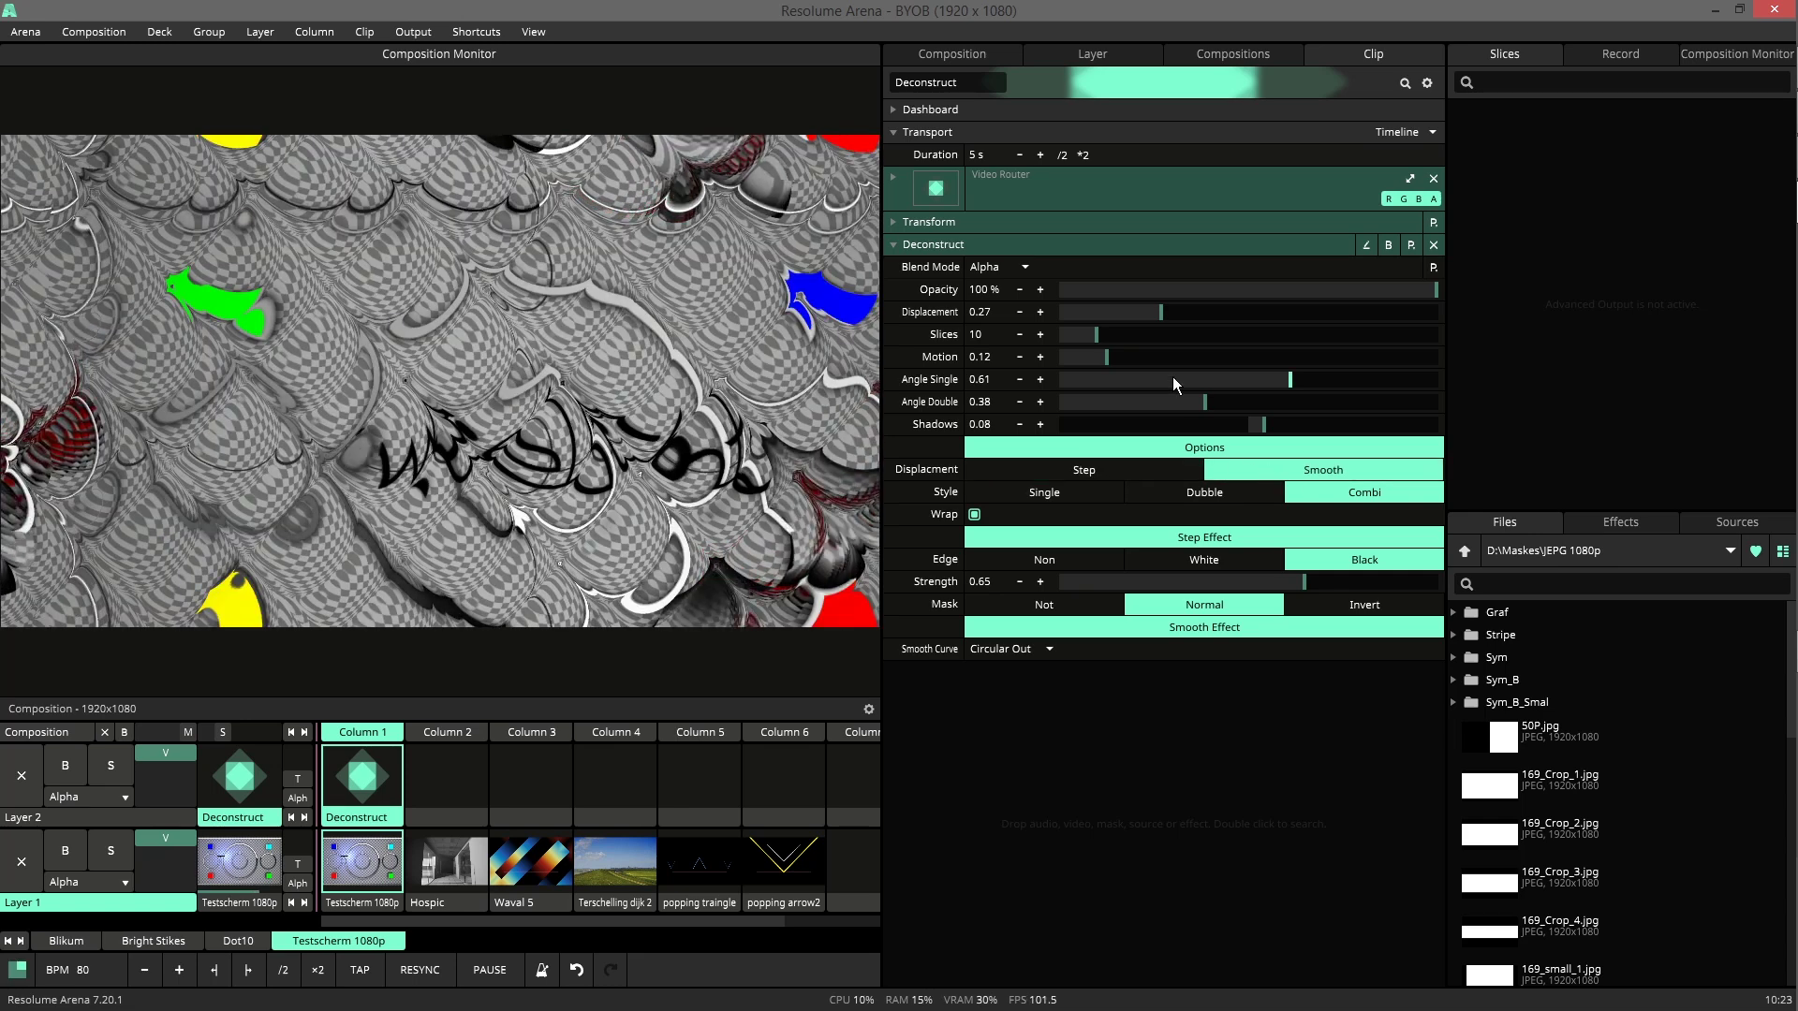
click(1123, 471)
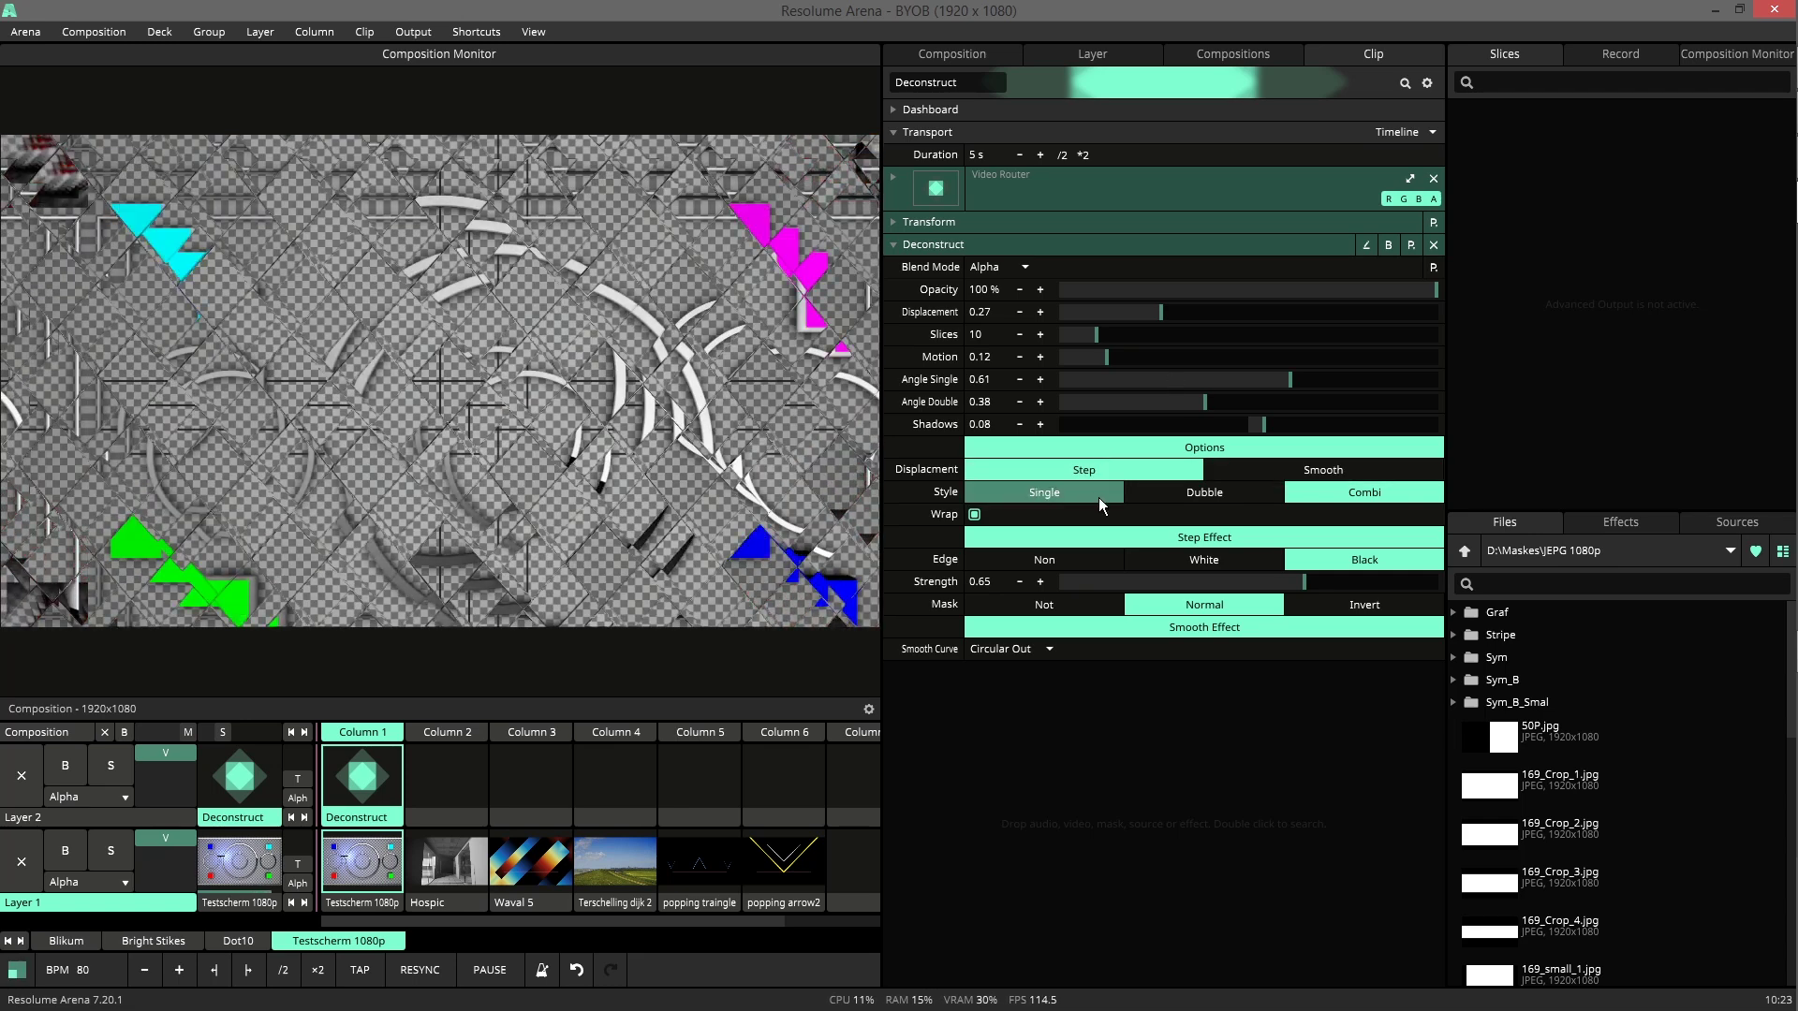
click(974, 515)
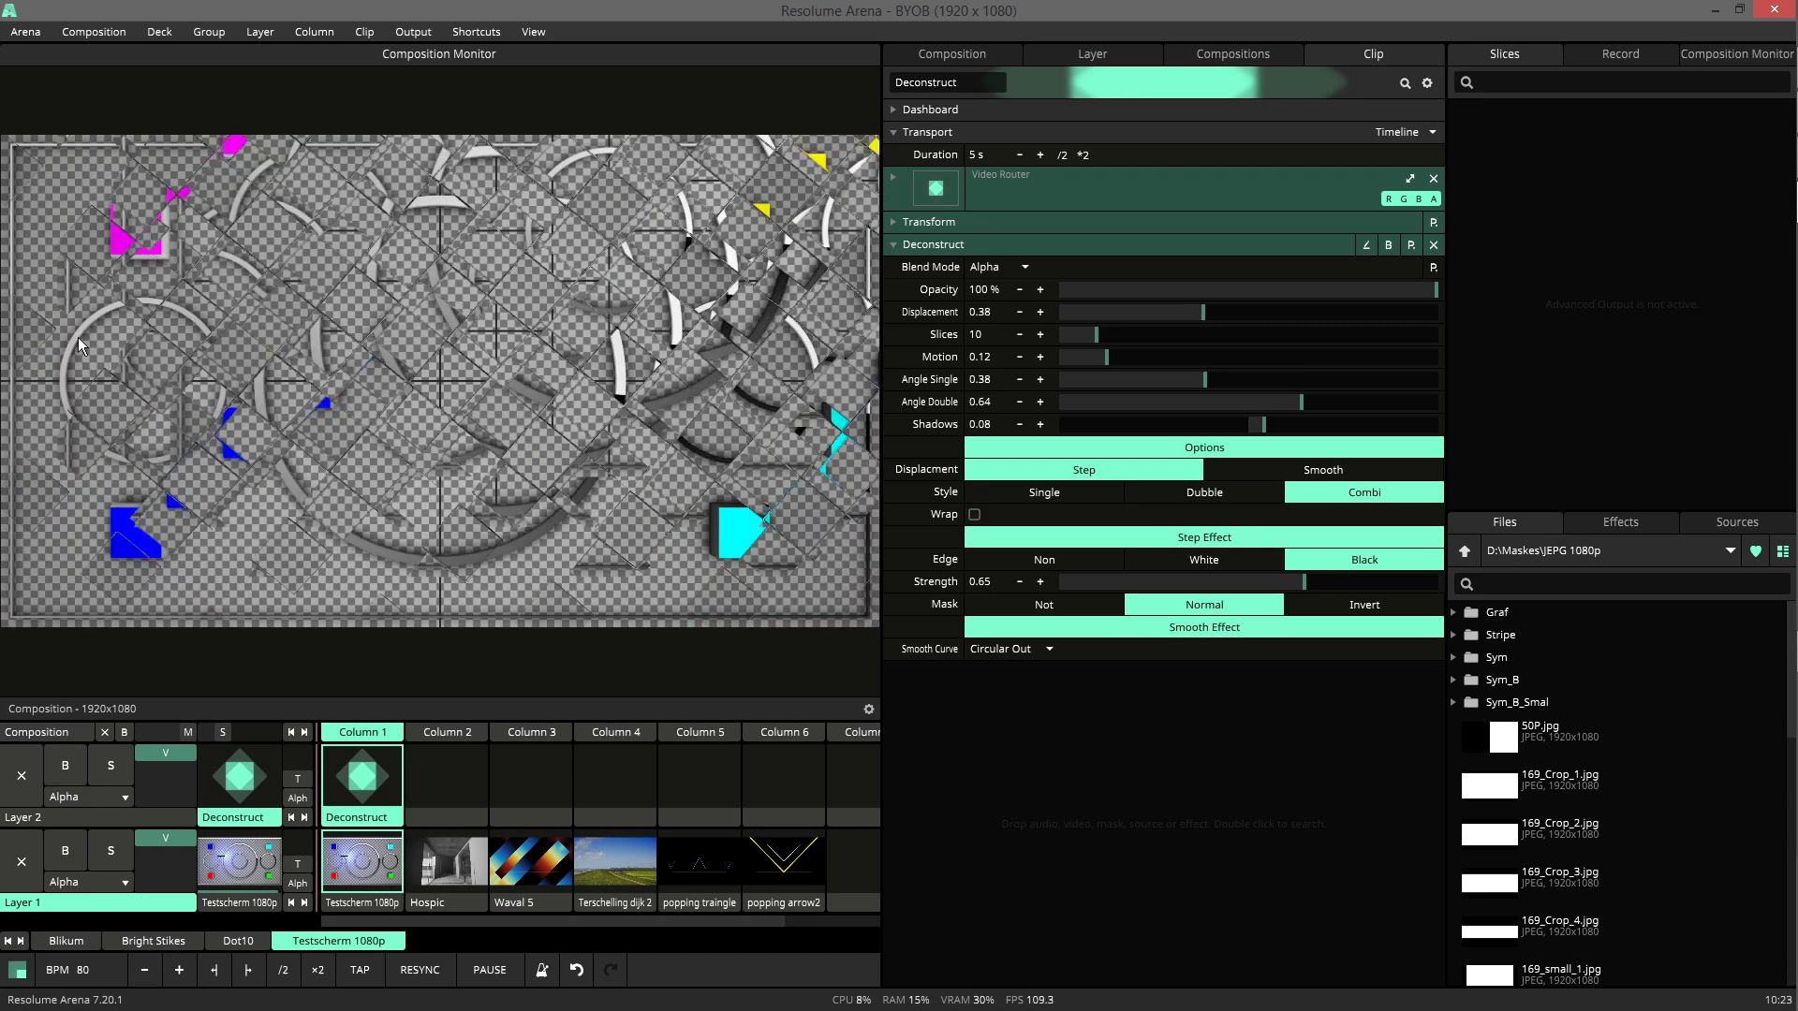
click(974, 515)
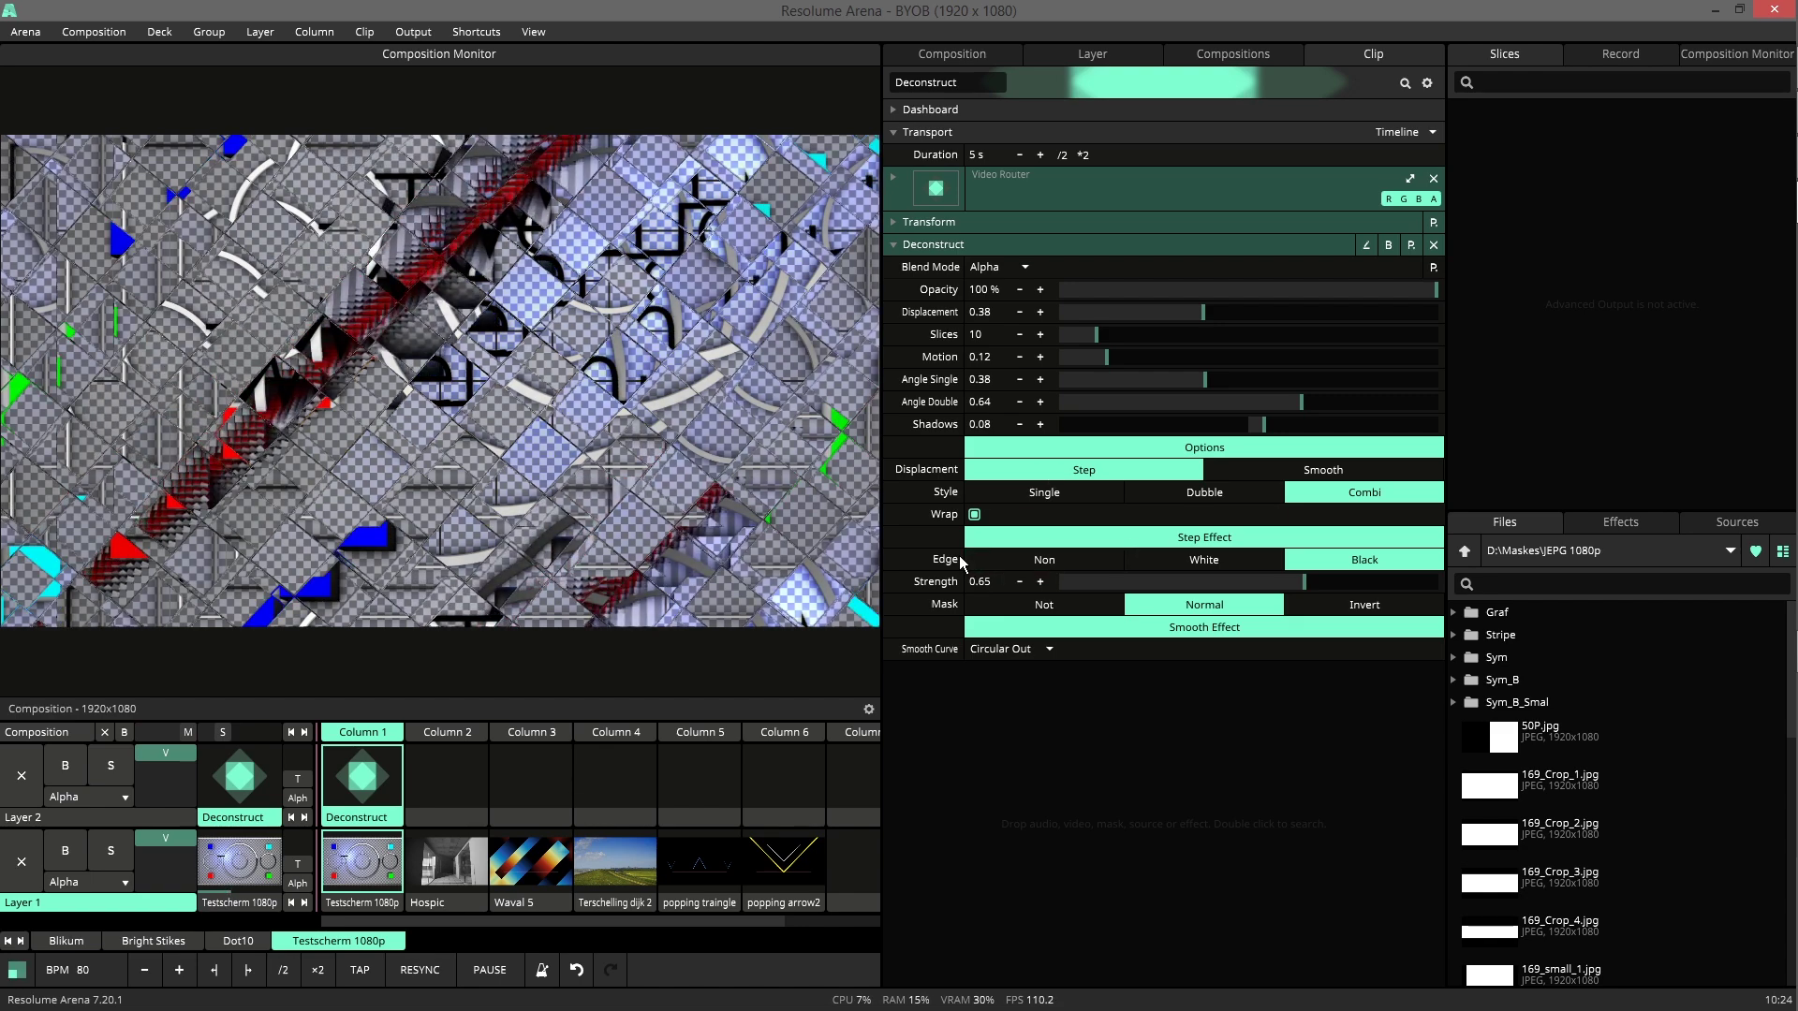
Try white slice edges, return to Black, and raise edge Strength to 1
click(1178, 562)
click(1328, 562)
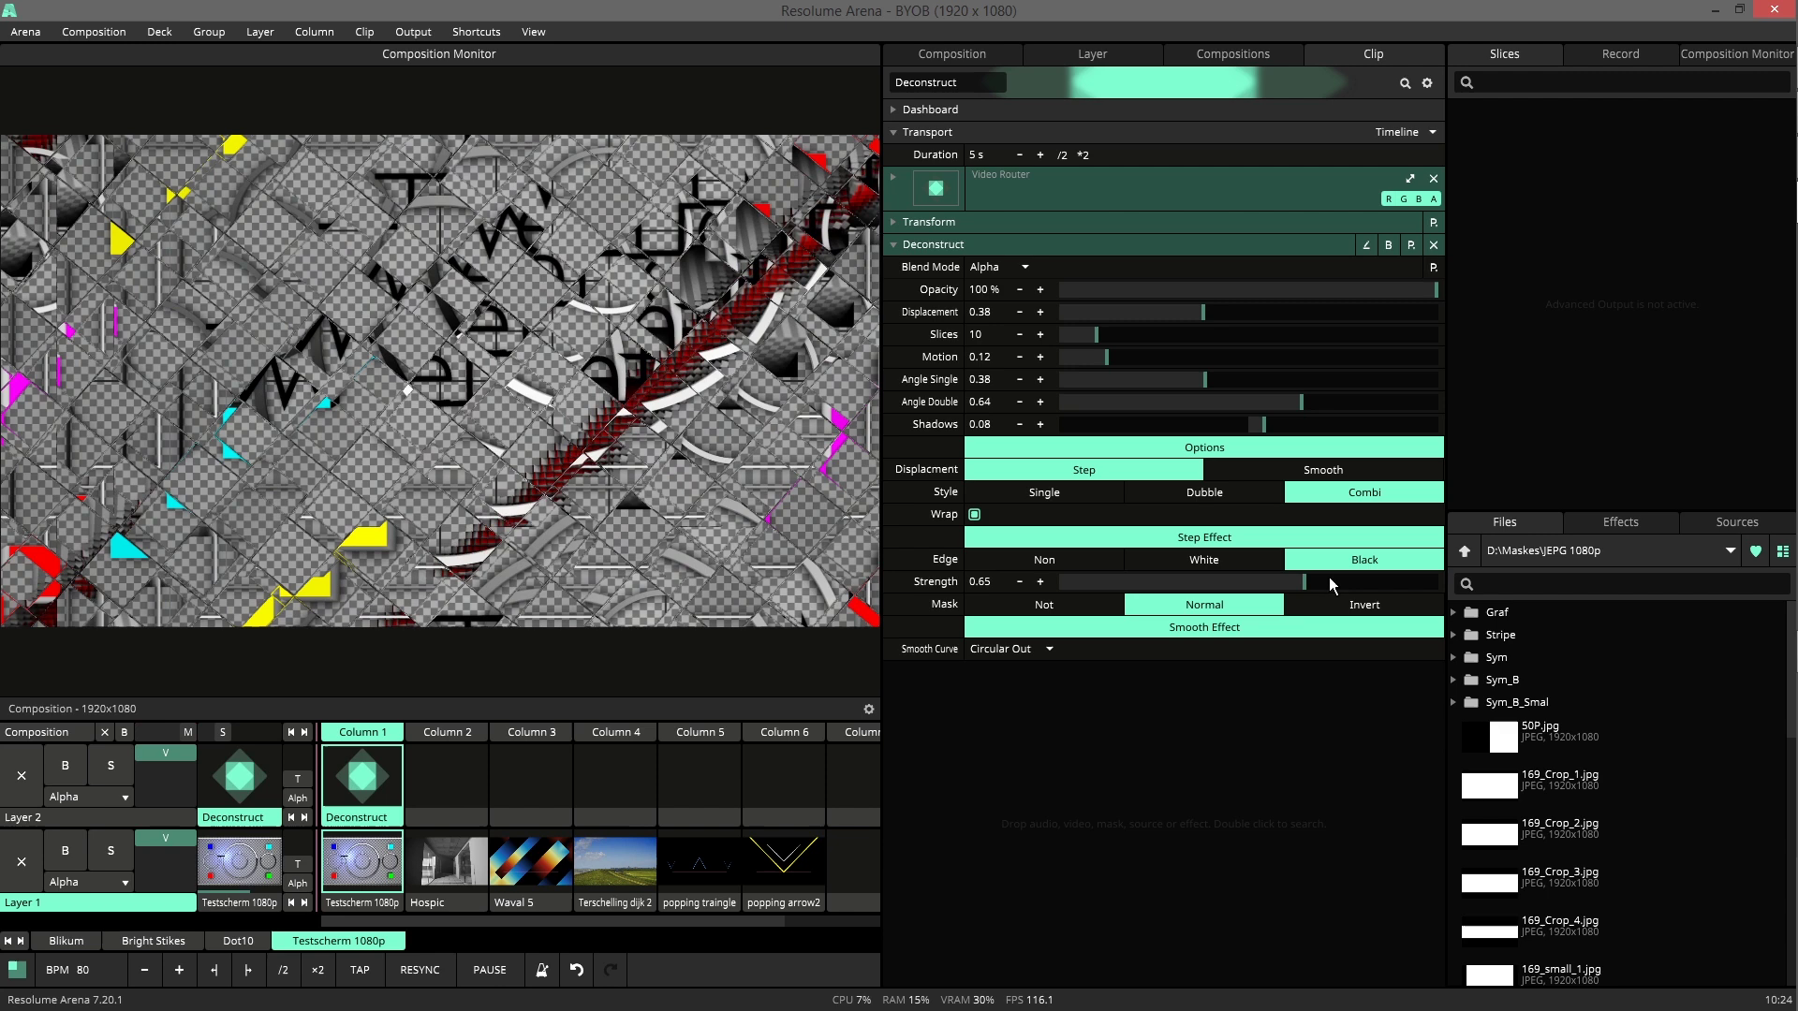
drag(1303, 587, 1451, 515)
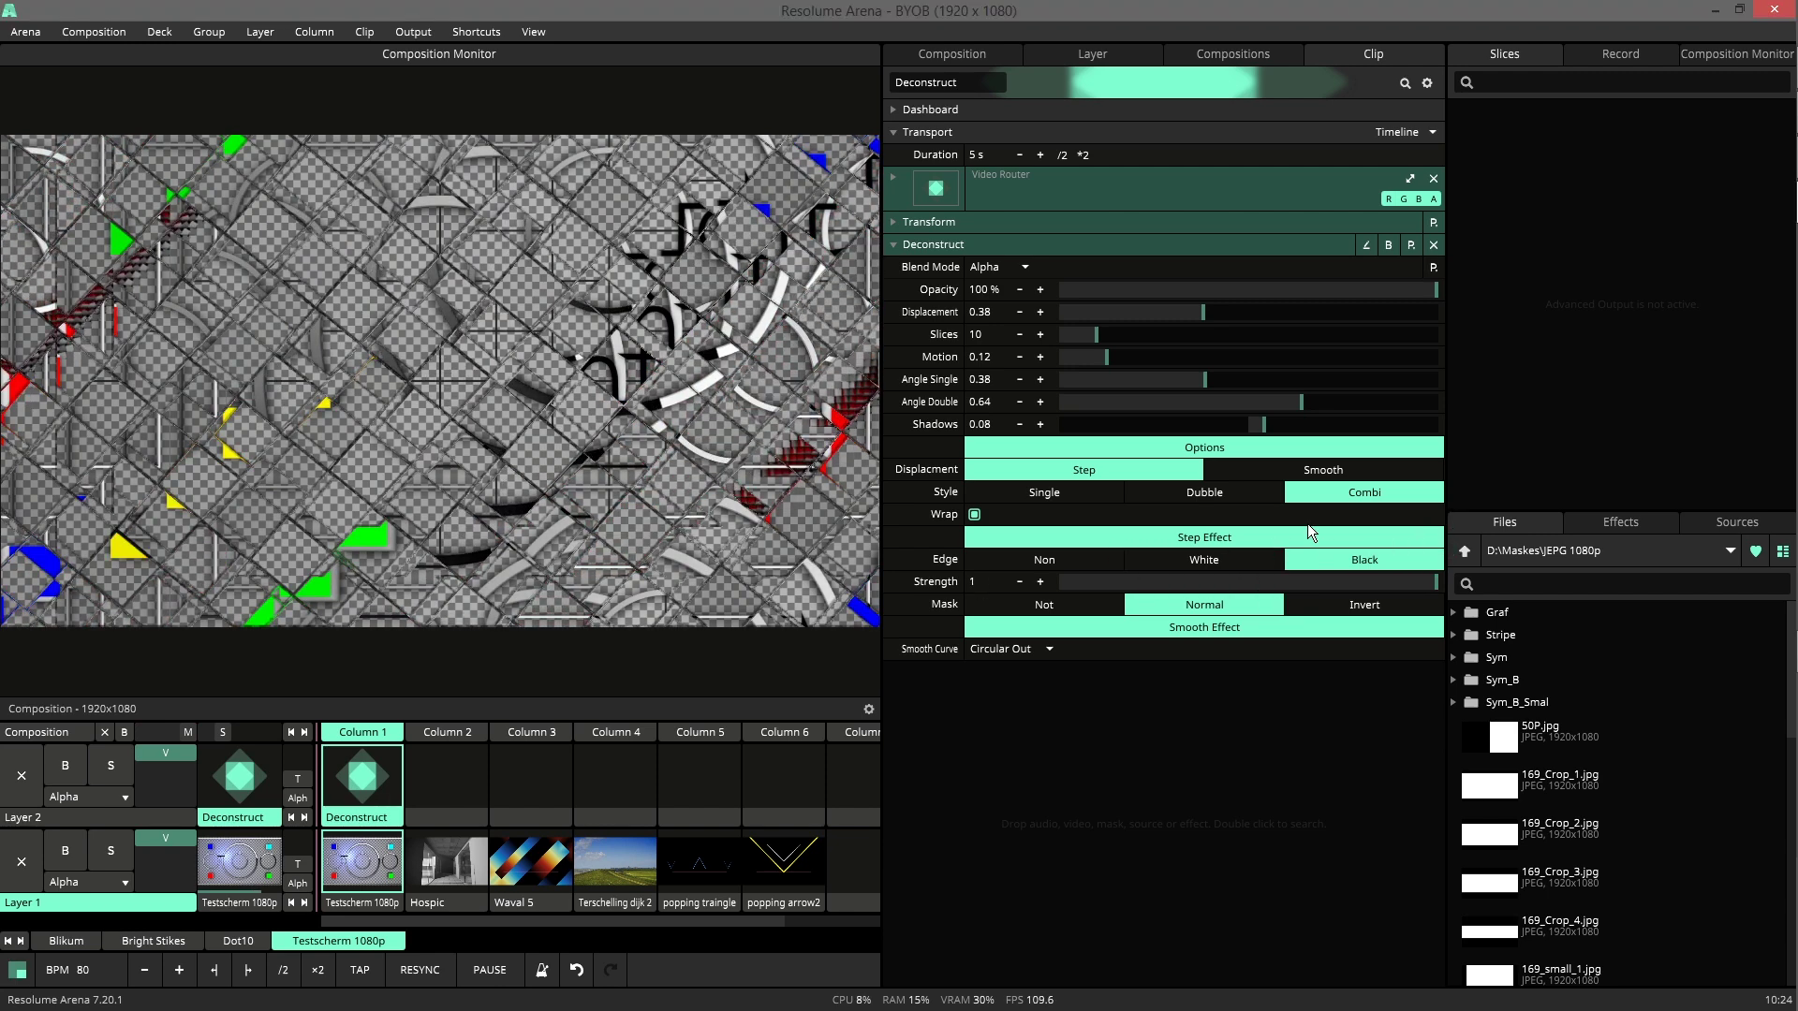
Cycle the mask through Not and Normal, ending on Invert
click(1010, 601)
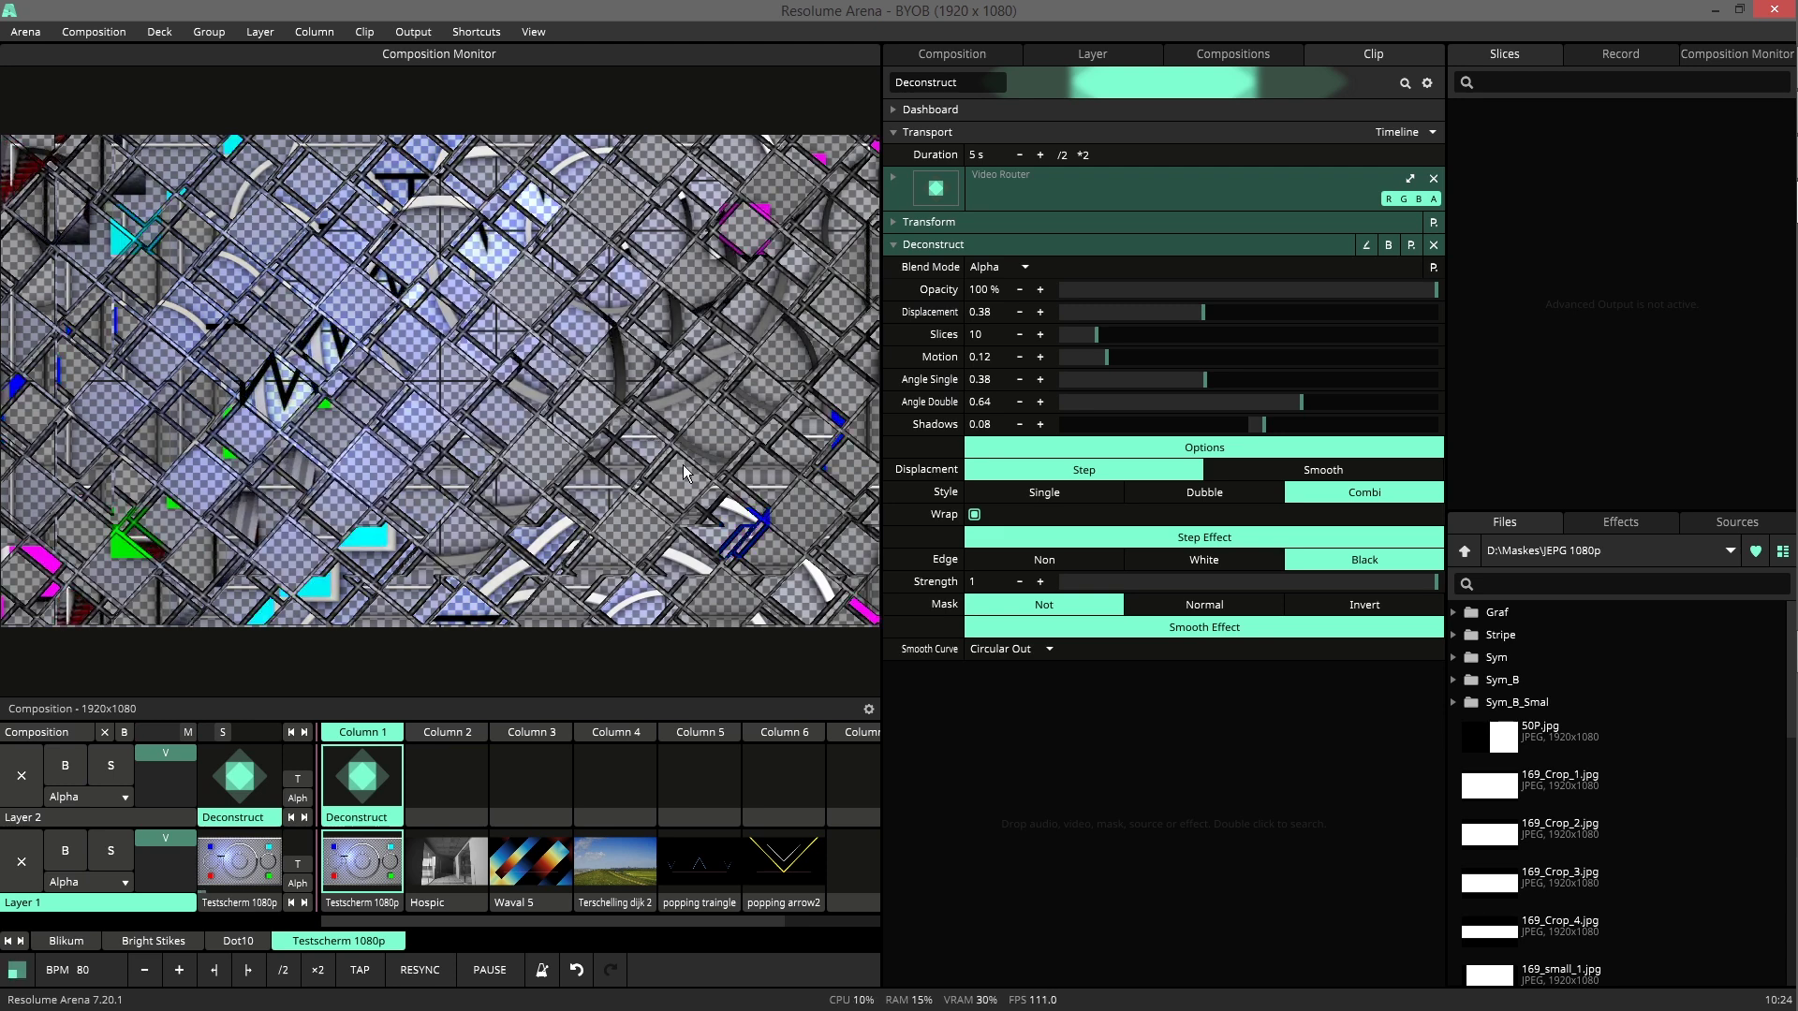
click(1204, 607)
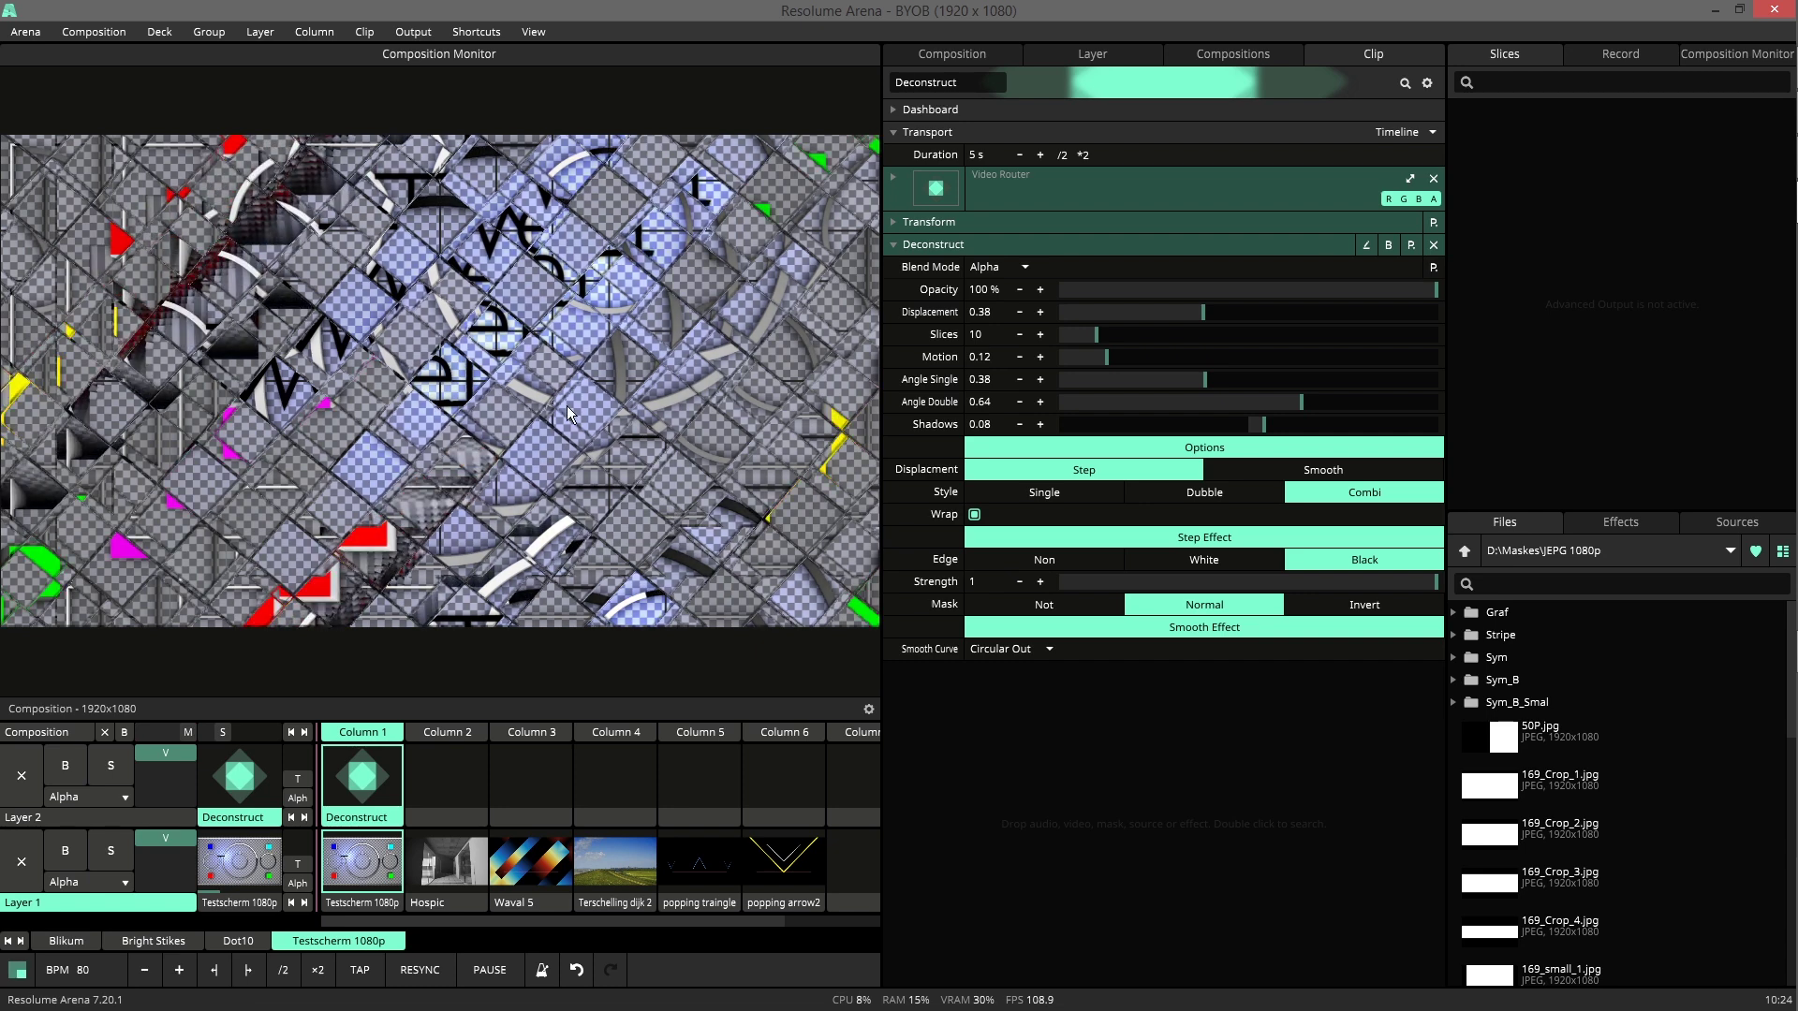
click(1335, 603)
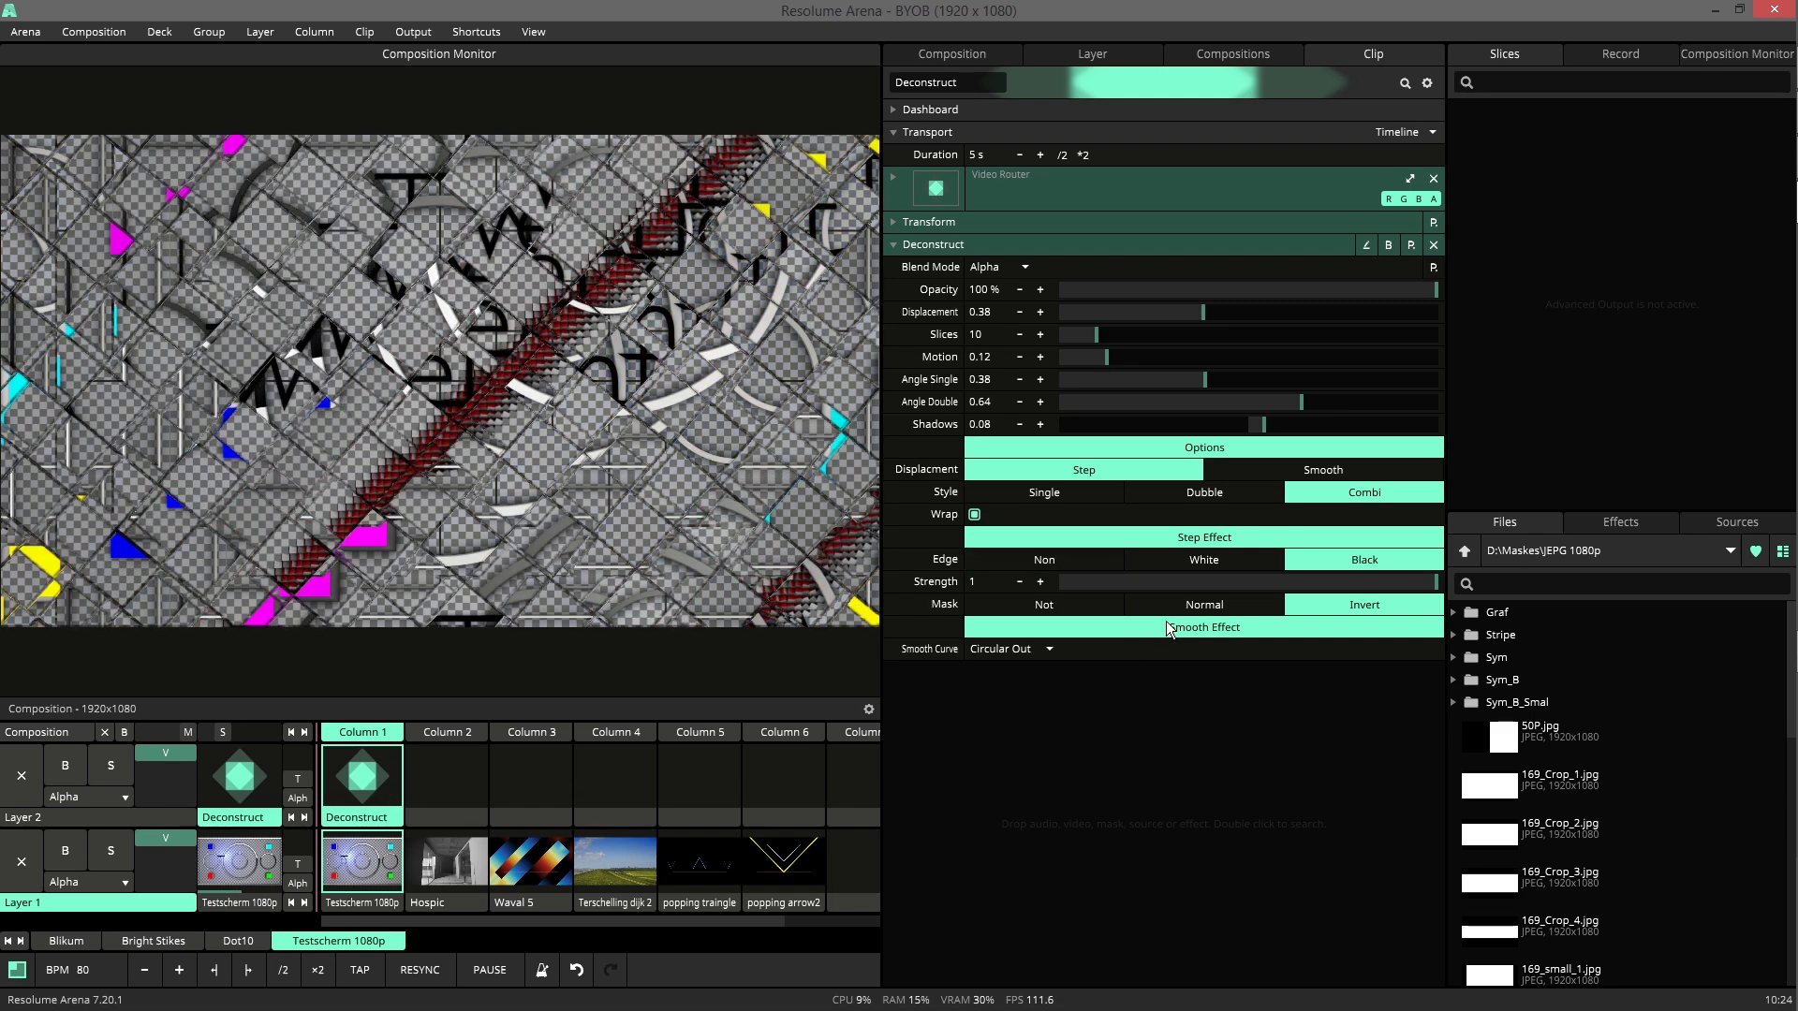
Switch displacement to Smooth with a Linear curve, then try Circular In and Circular Out
click(1286, 470)
click(1009, 649)
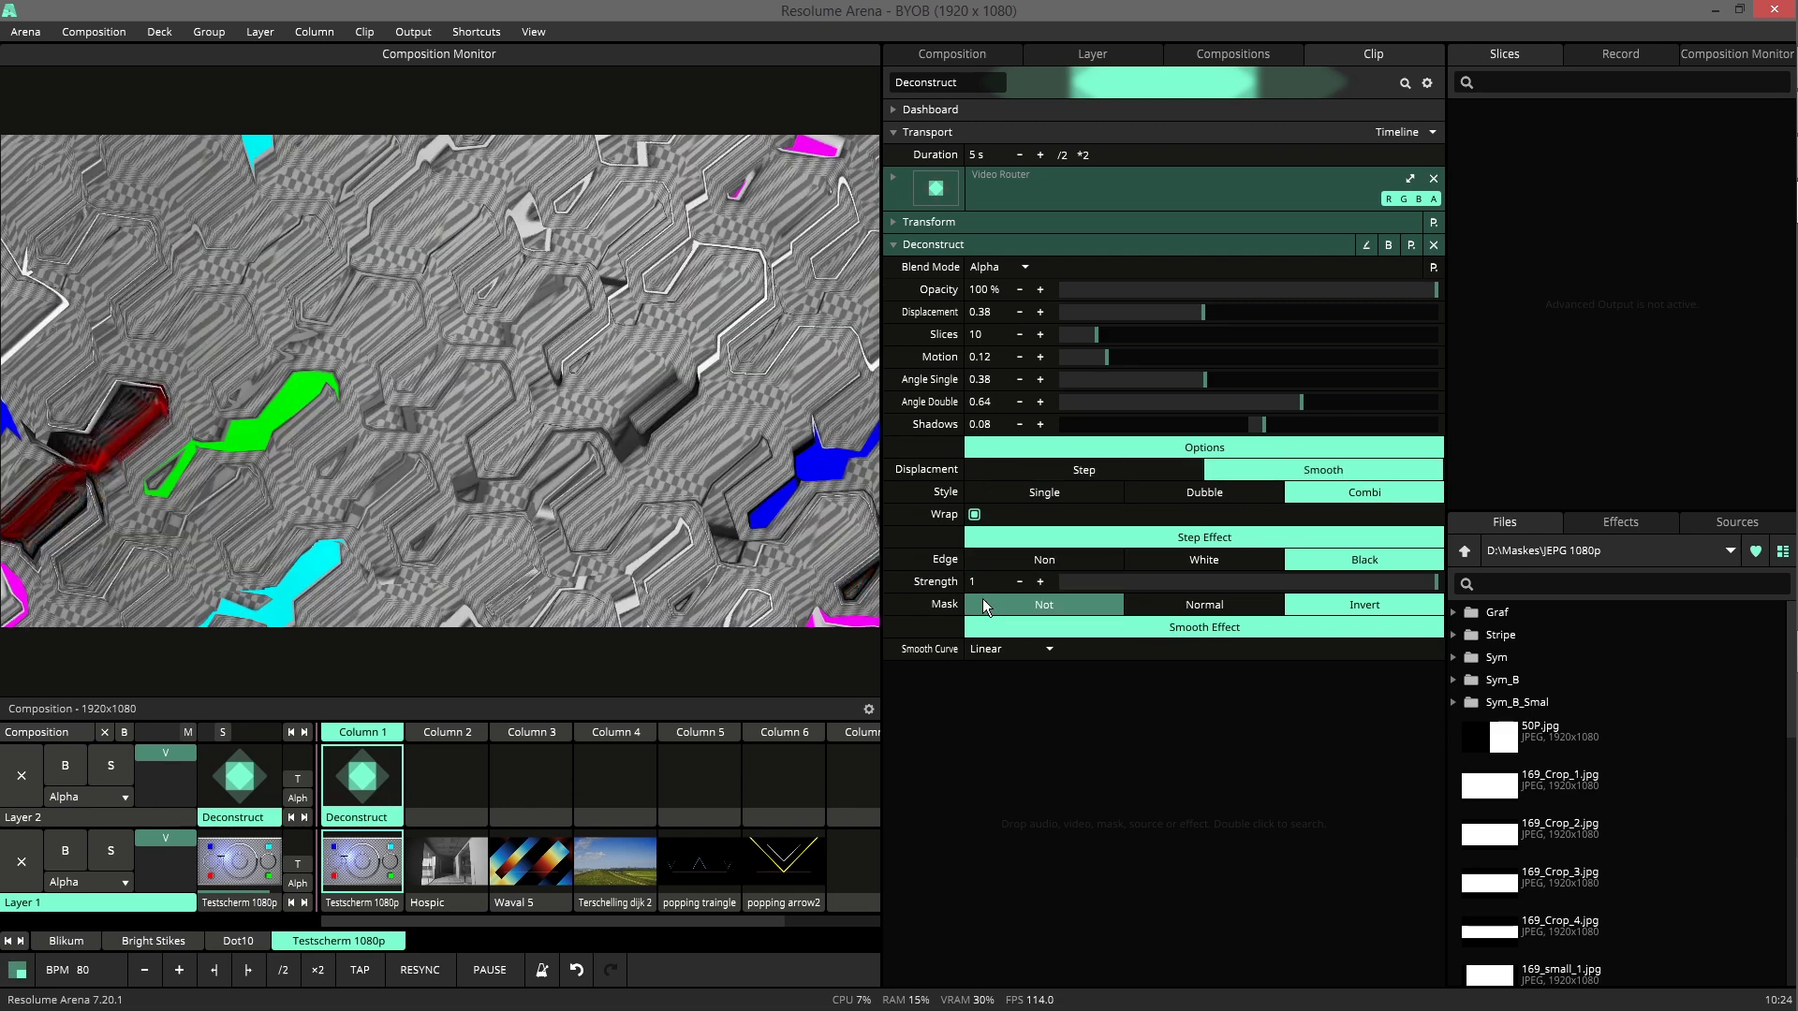
click(982, 598)
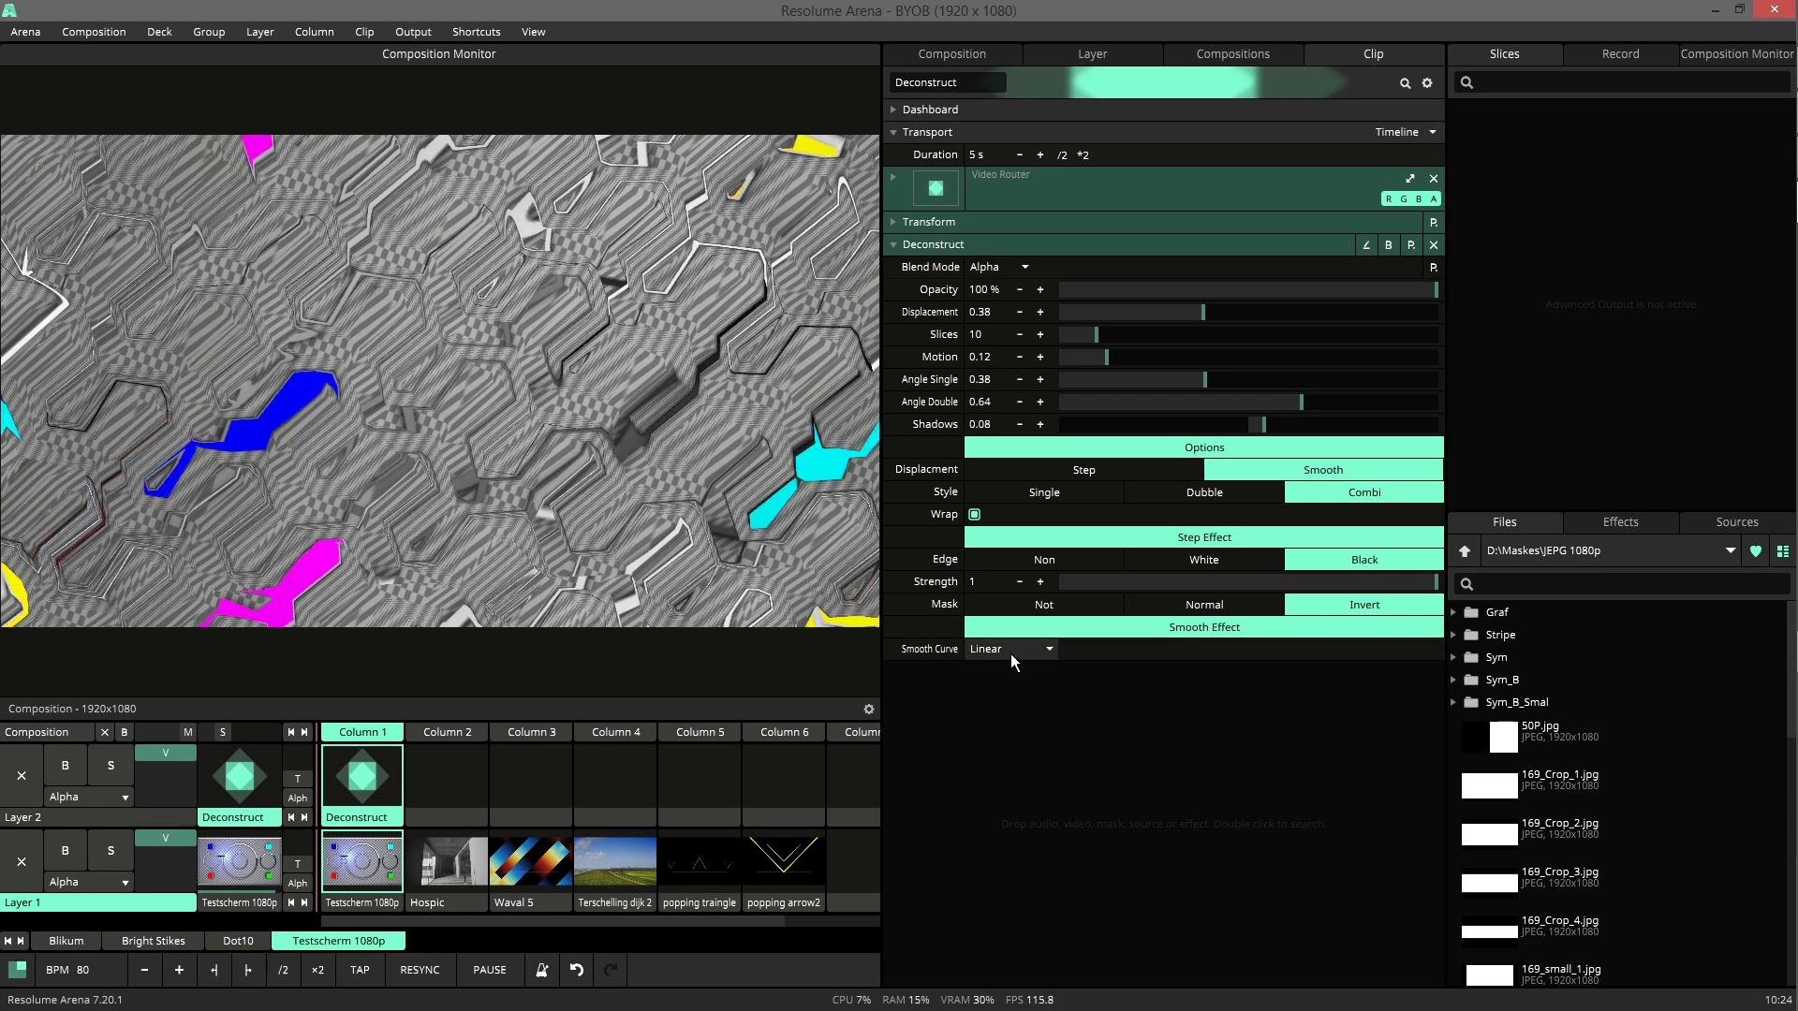
click(1012, 649)
click(1015, 690)
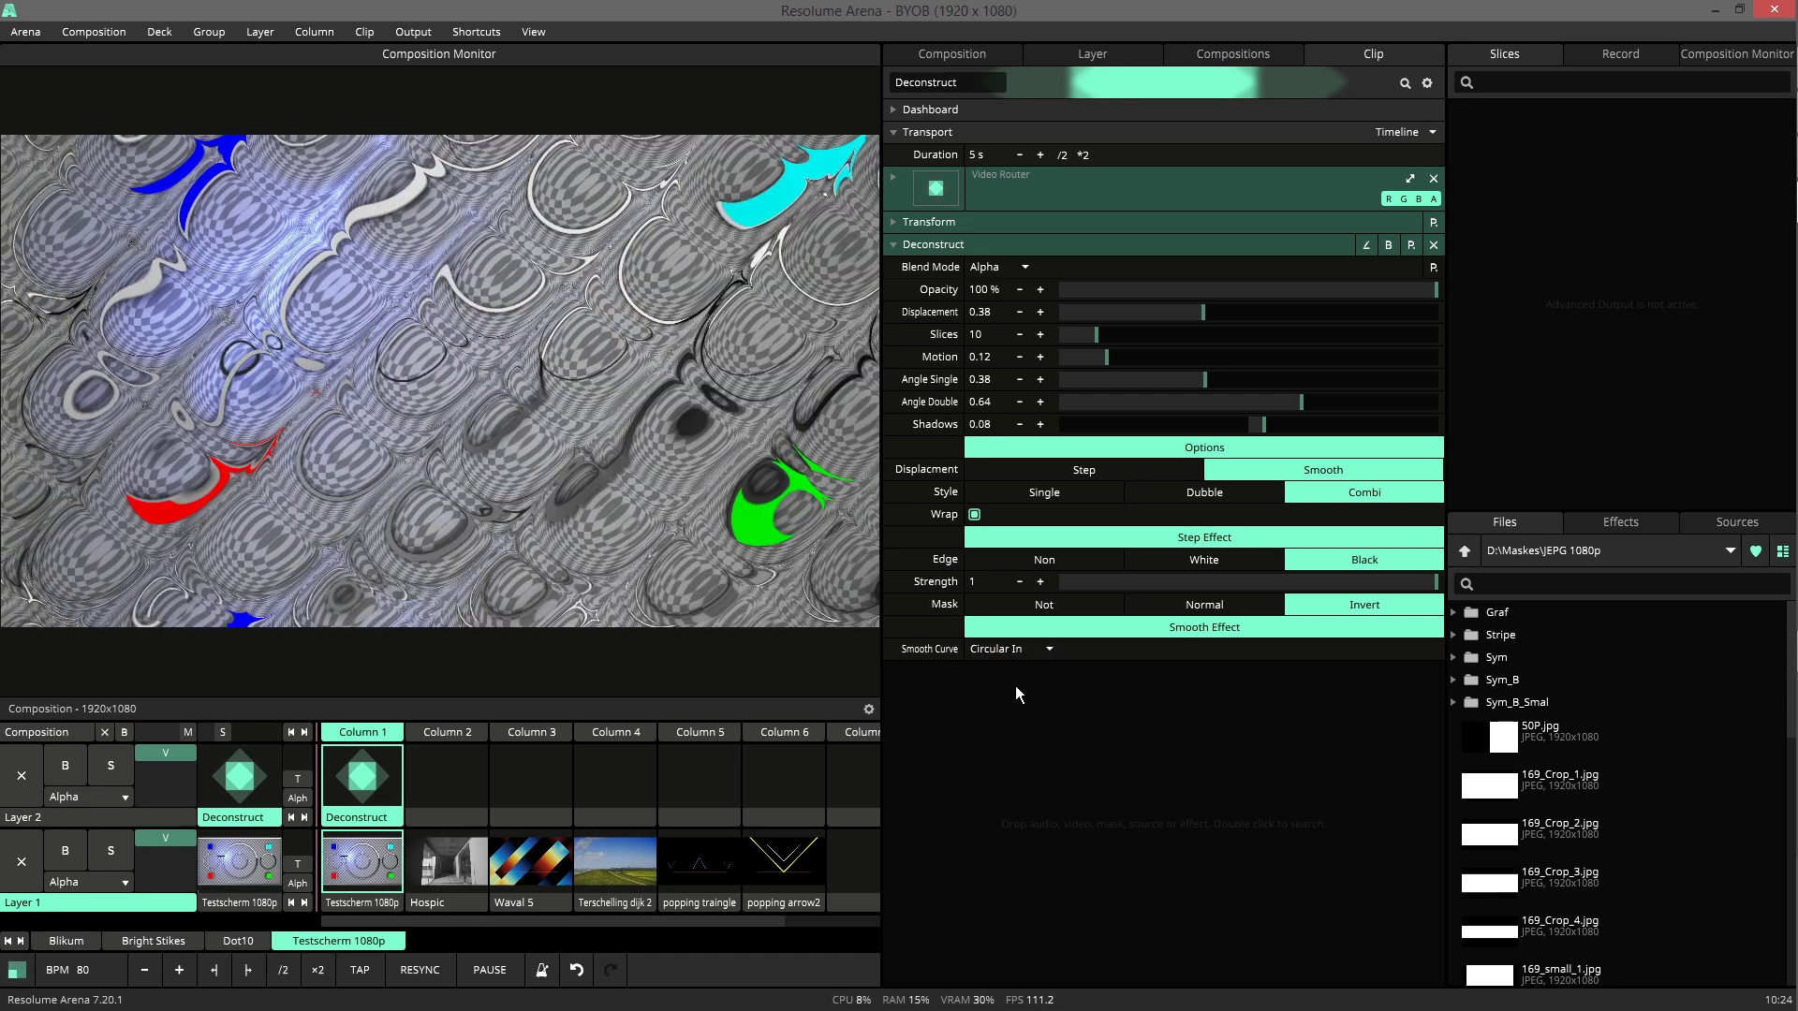
click(1021, 648)
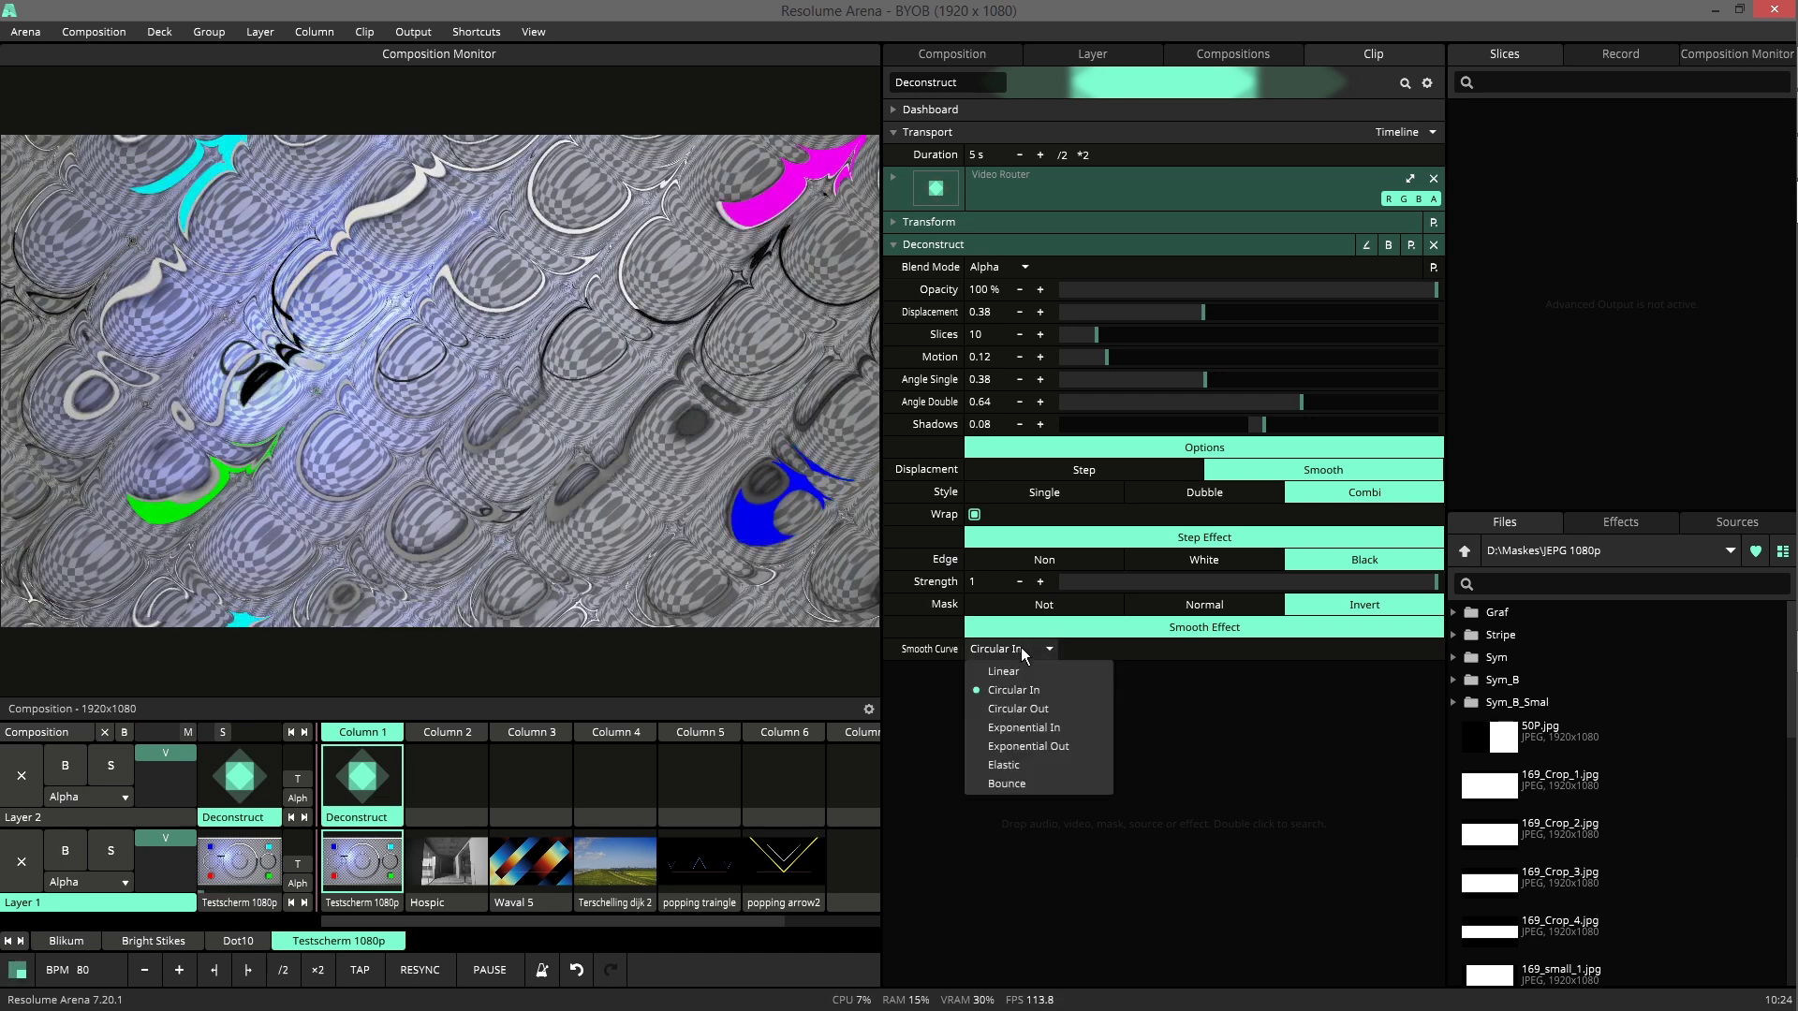
click(1014, 713)
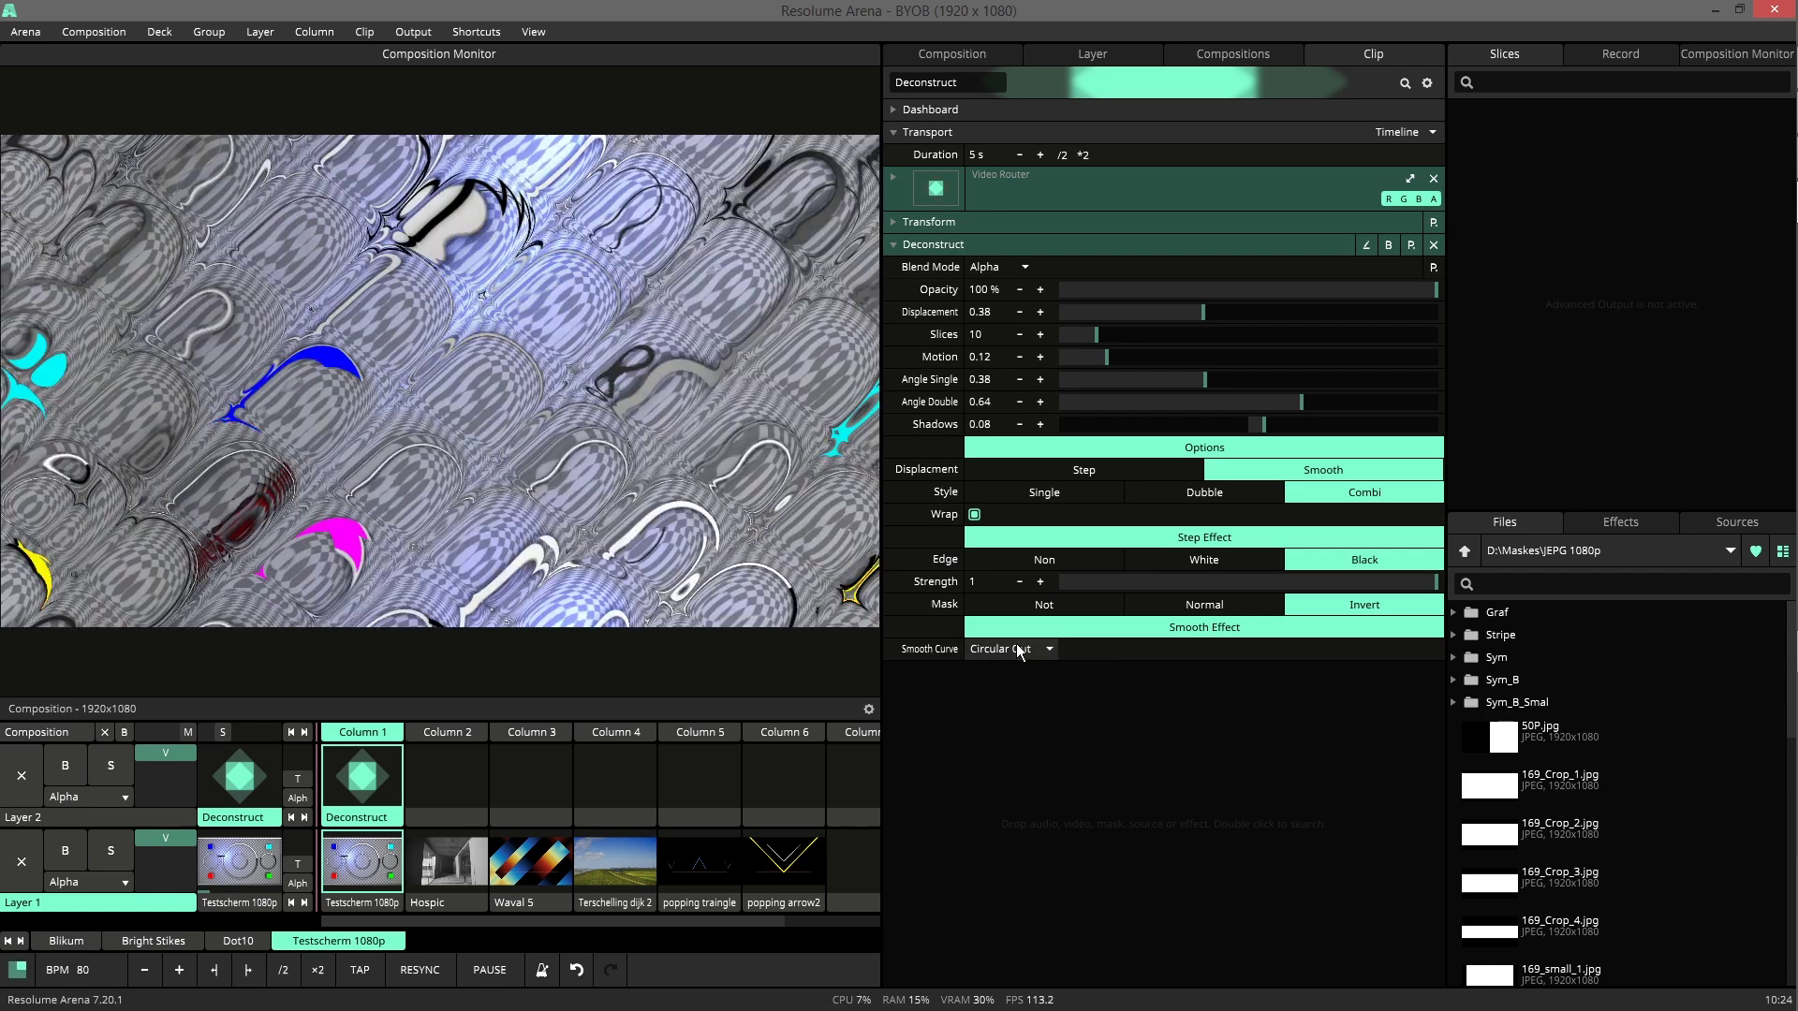
Try the Exponential In, Exponential Out, Elastic and Bounce curves, ending on Exponential Out
click(1020, 729)
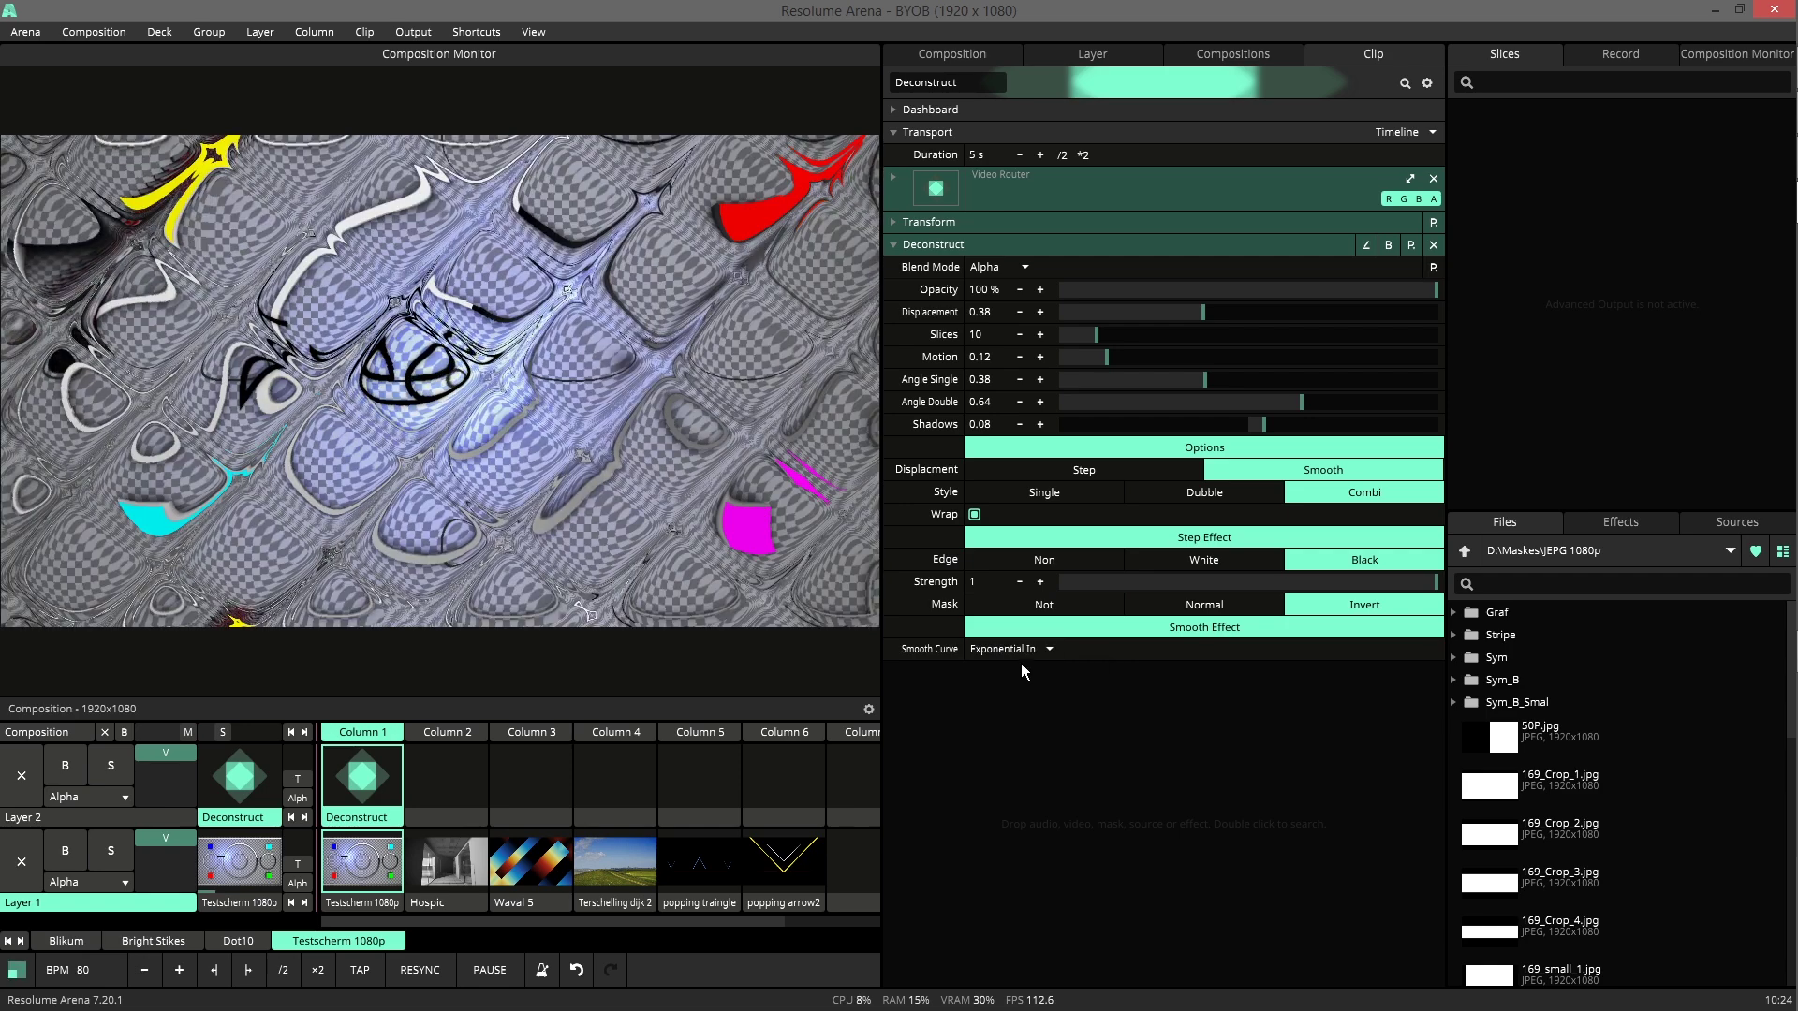
click(1024, 650)
click(1018, 745)
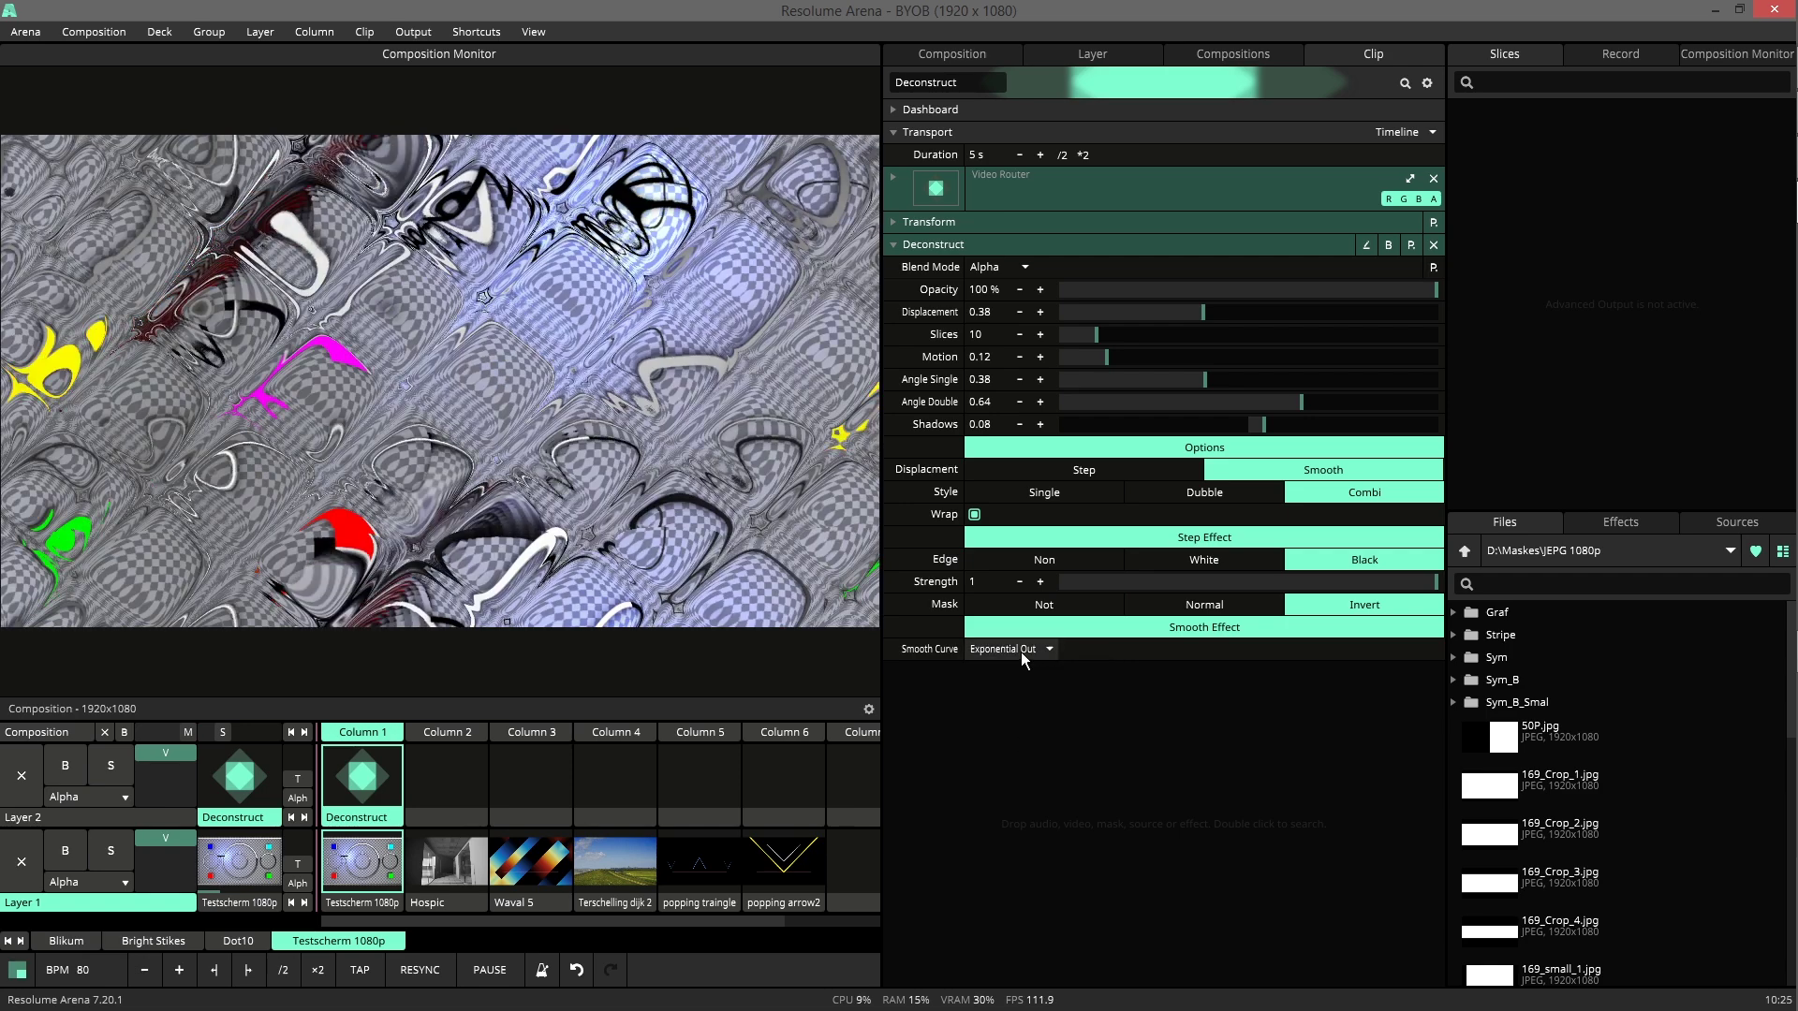
click(1020, 650)
click(1010, 765)
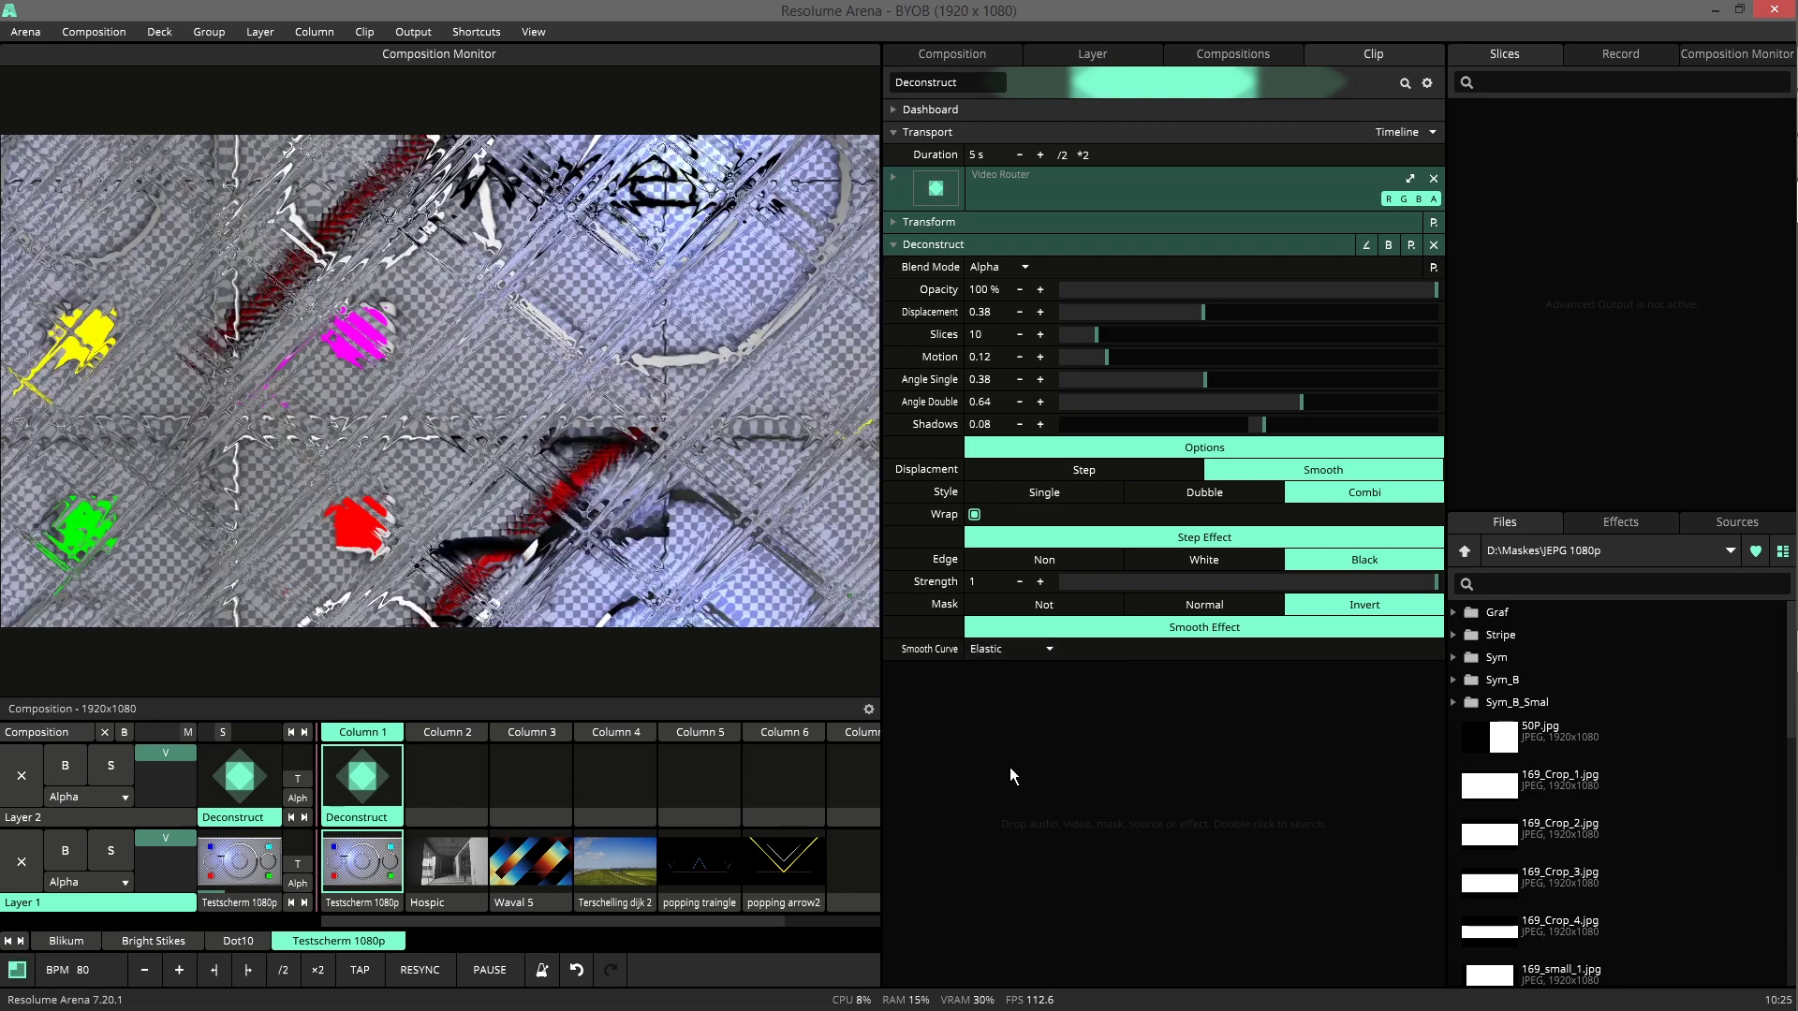
click(1010, 647)
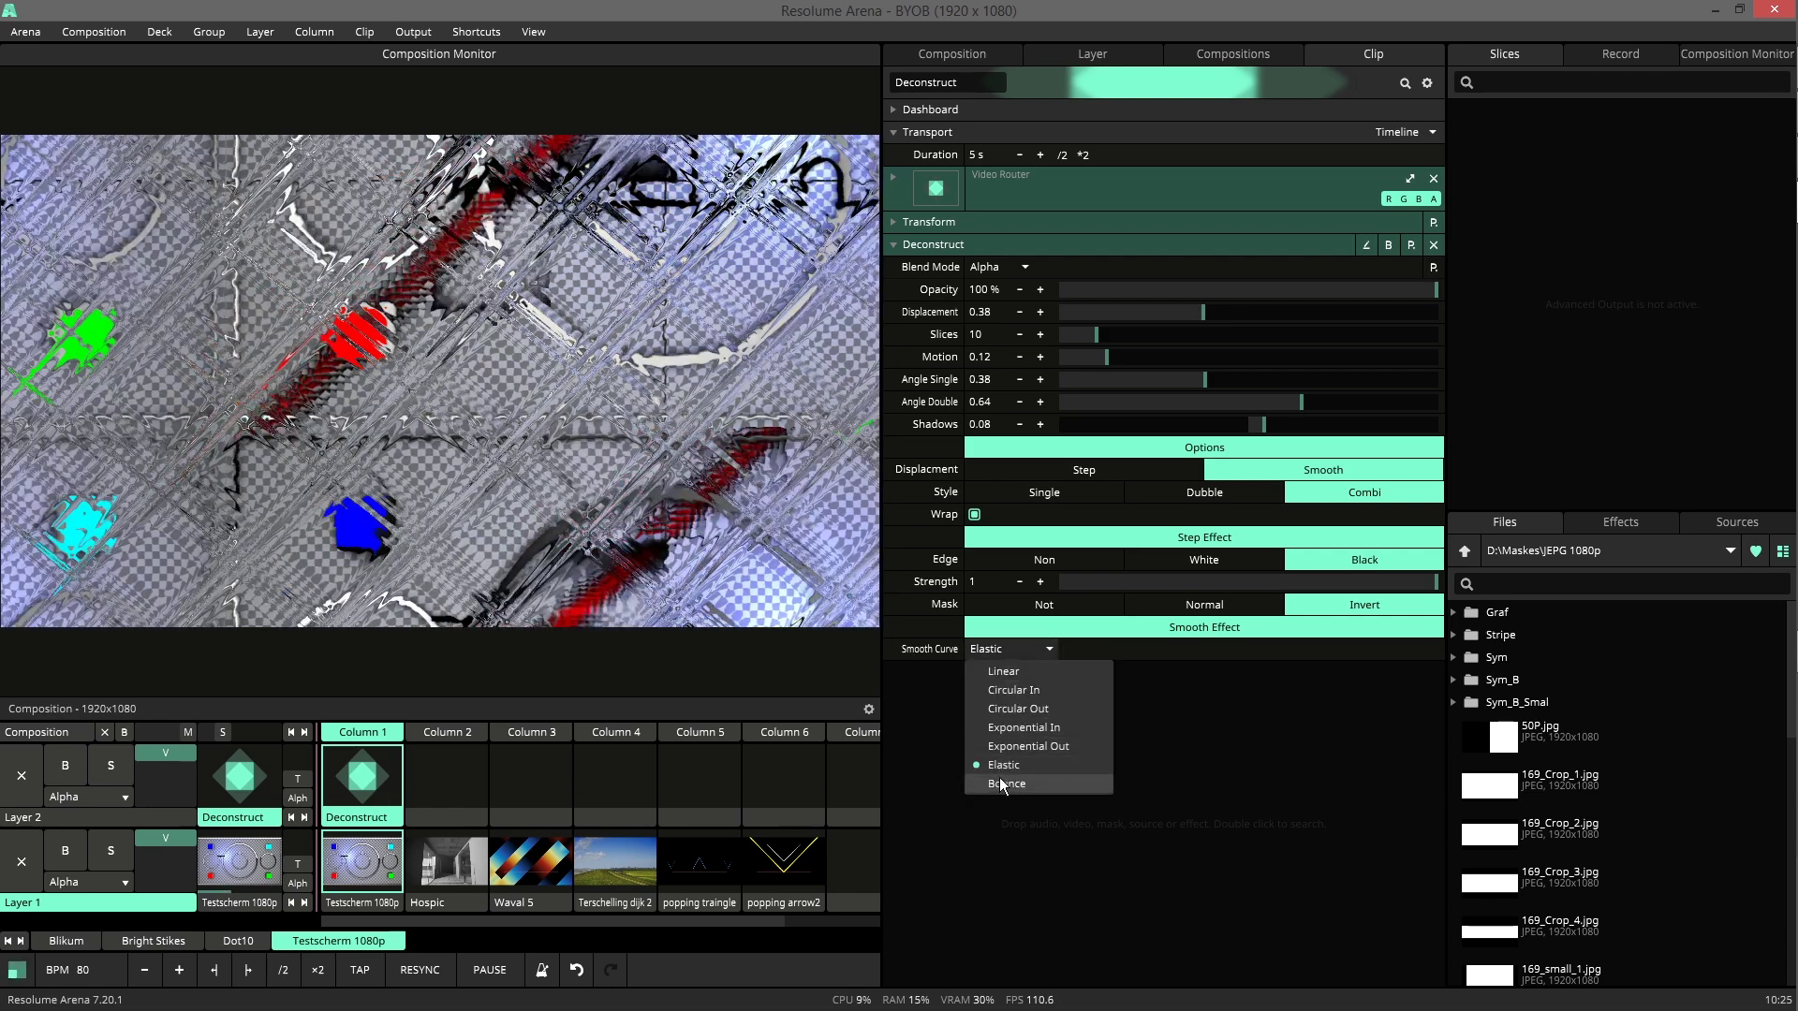
click(1003, 783)
click(1023, 650)
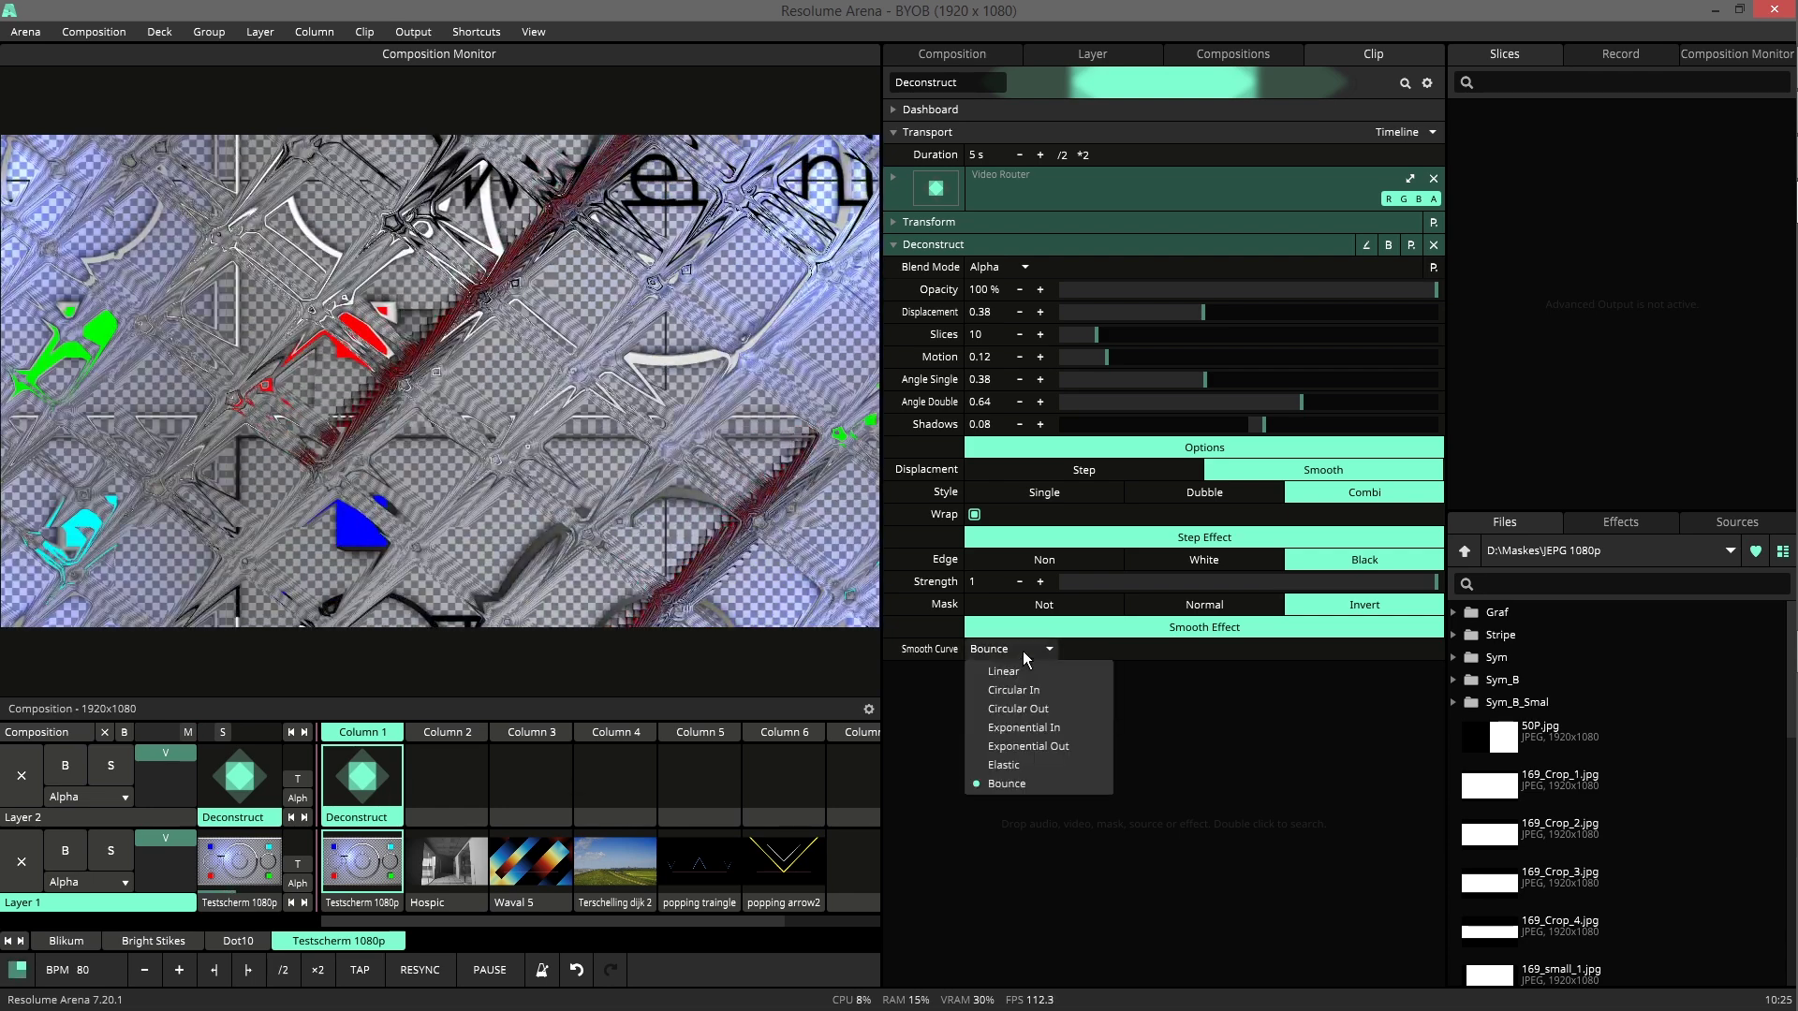
click(1030, 748)
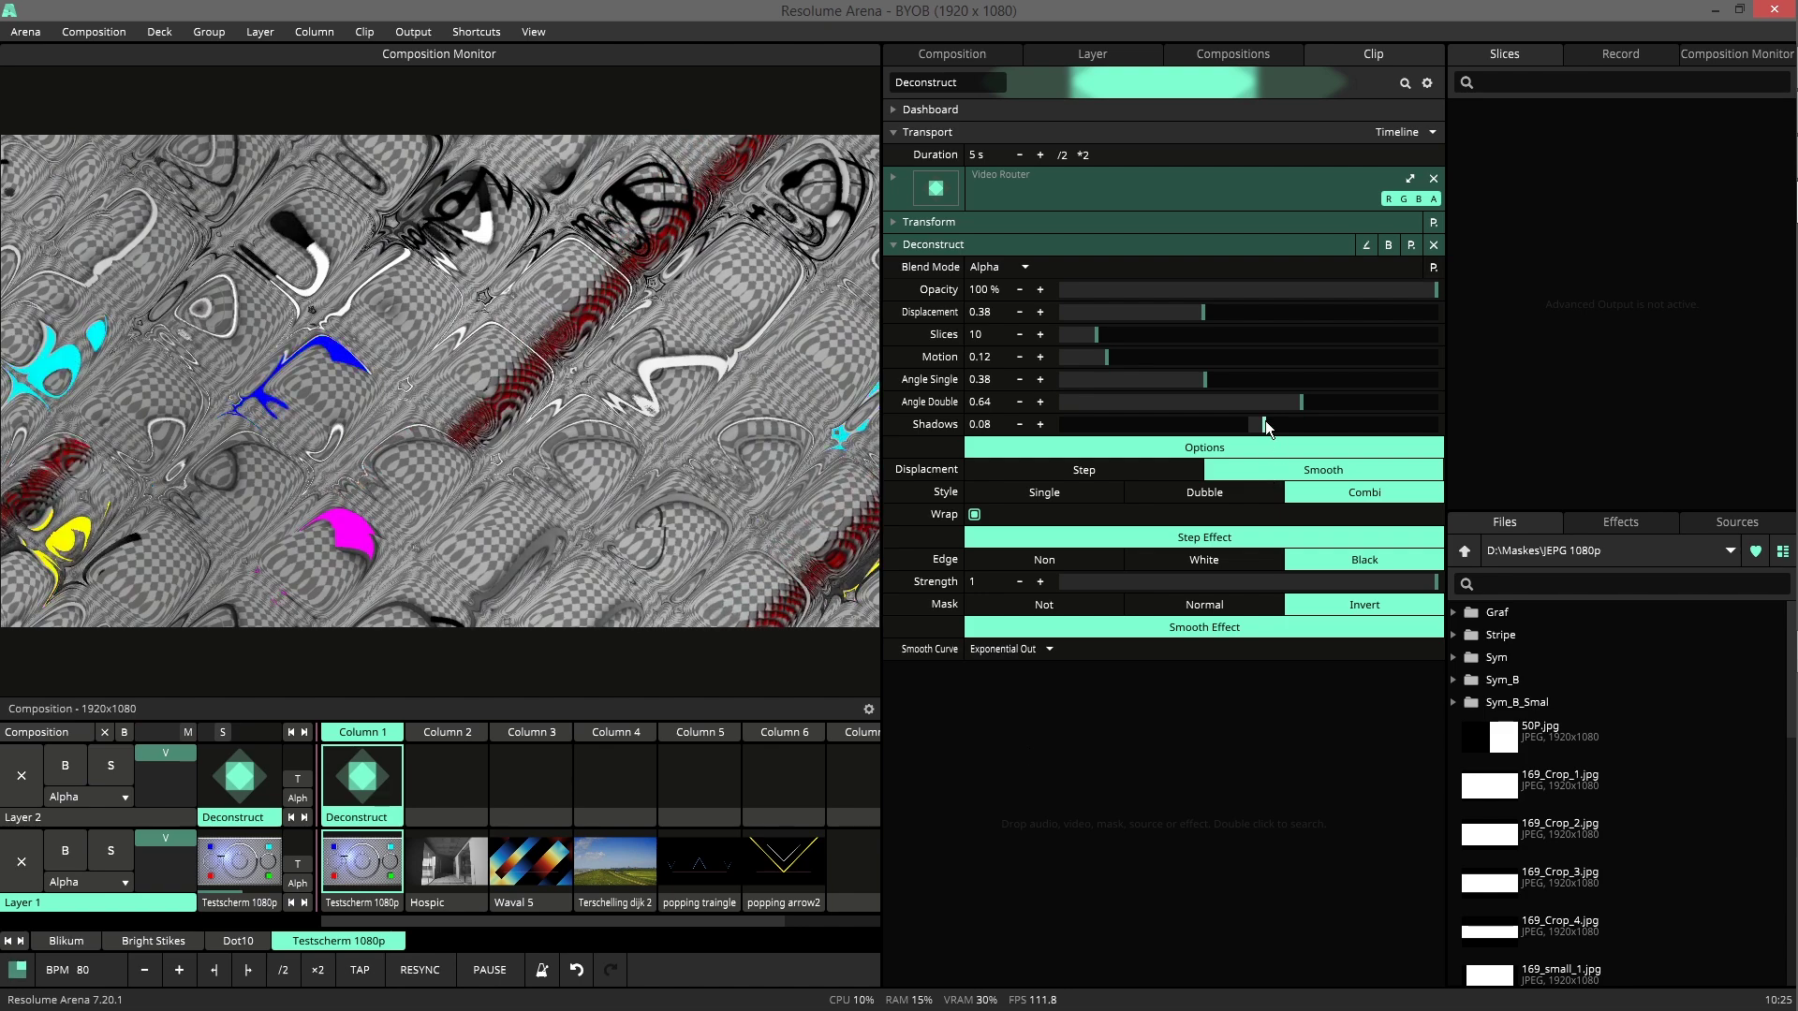
Raise Shadows to about 0.9, retry Elastic and Bounce, then use Linear with Shadows at -0.81
drag(1264, 424, 1448, 411)
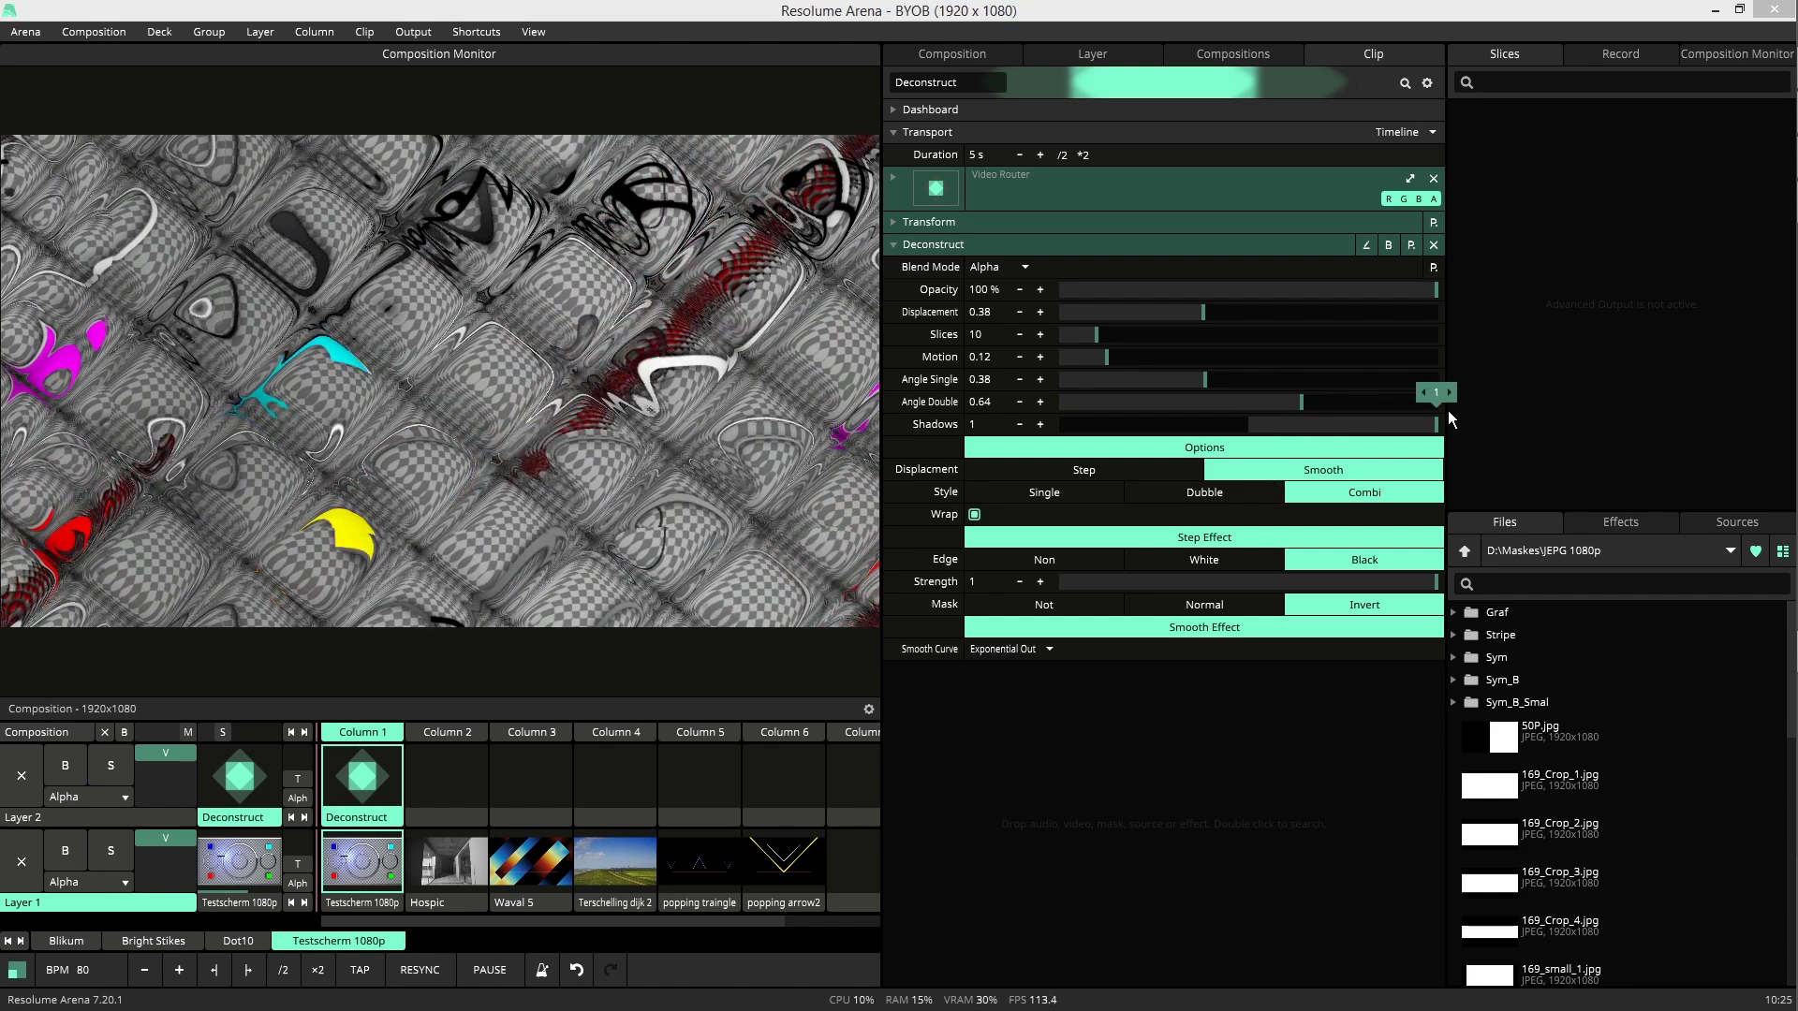
click(1030, 650)
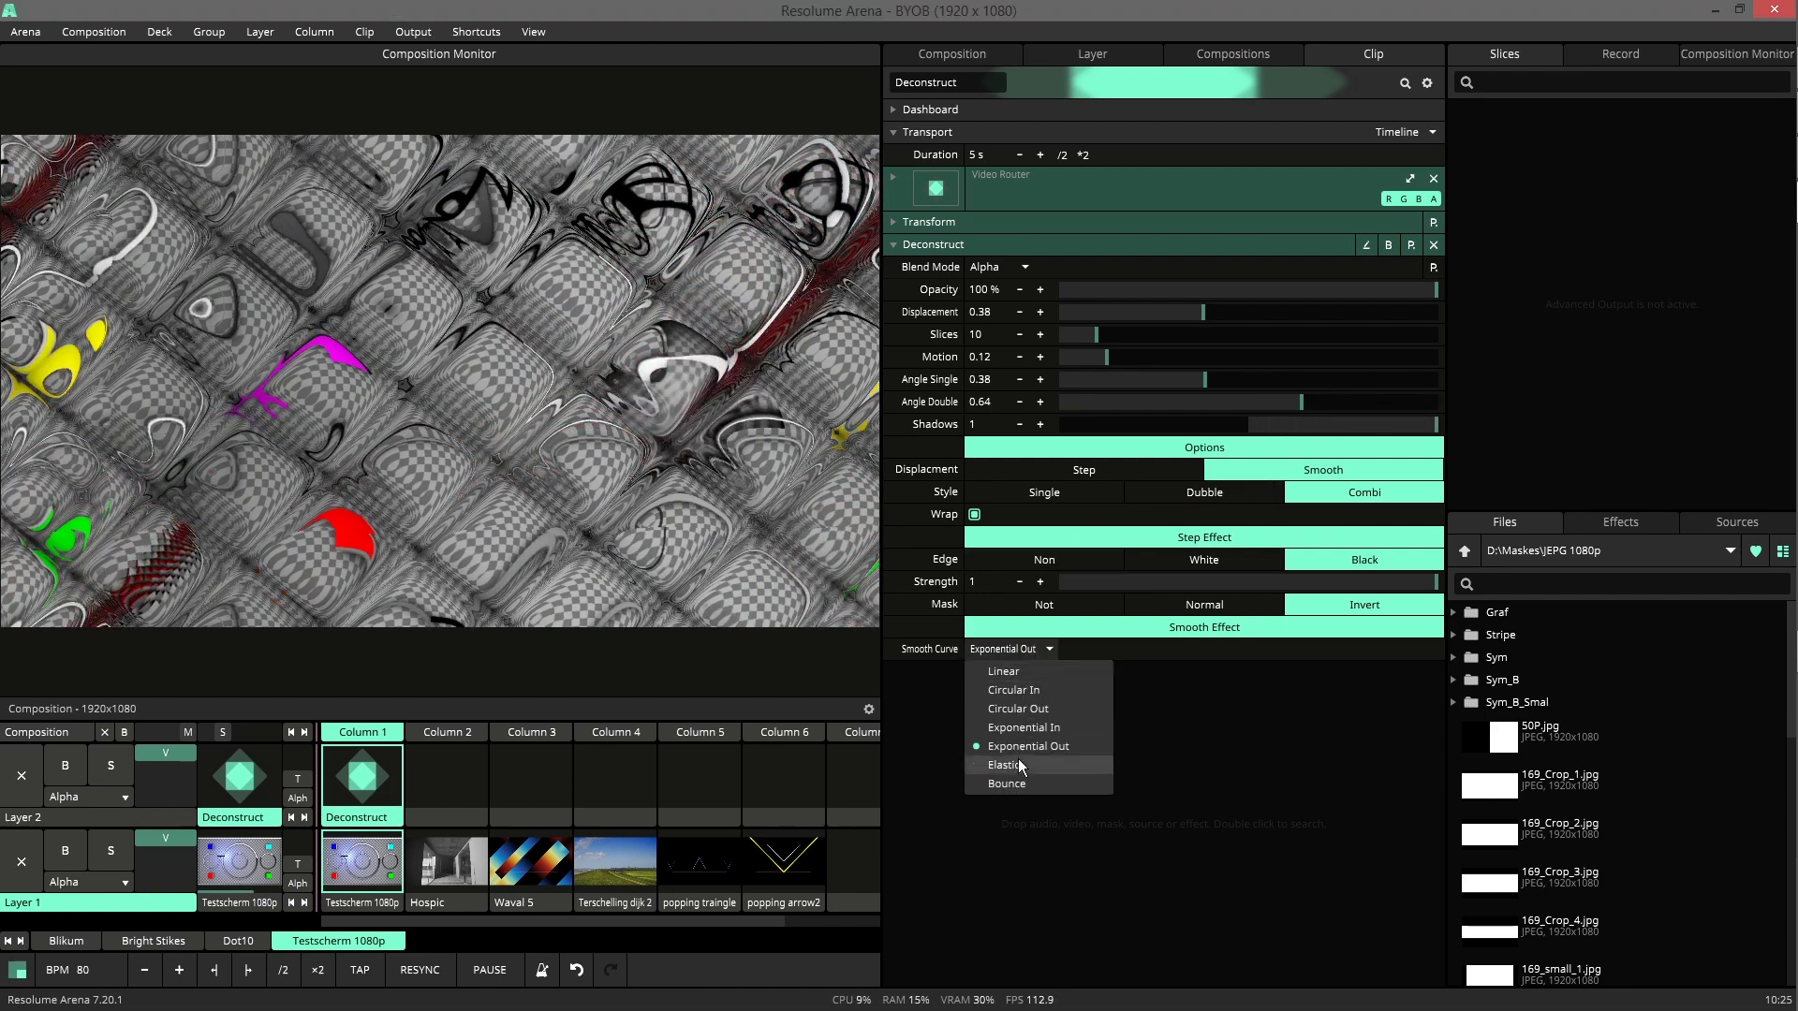
click(1018, 762)
click(1032, 655)
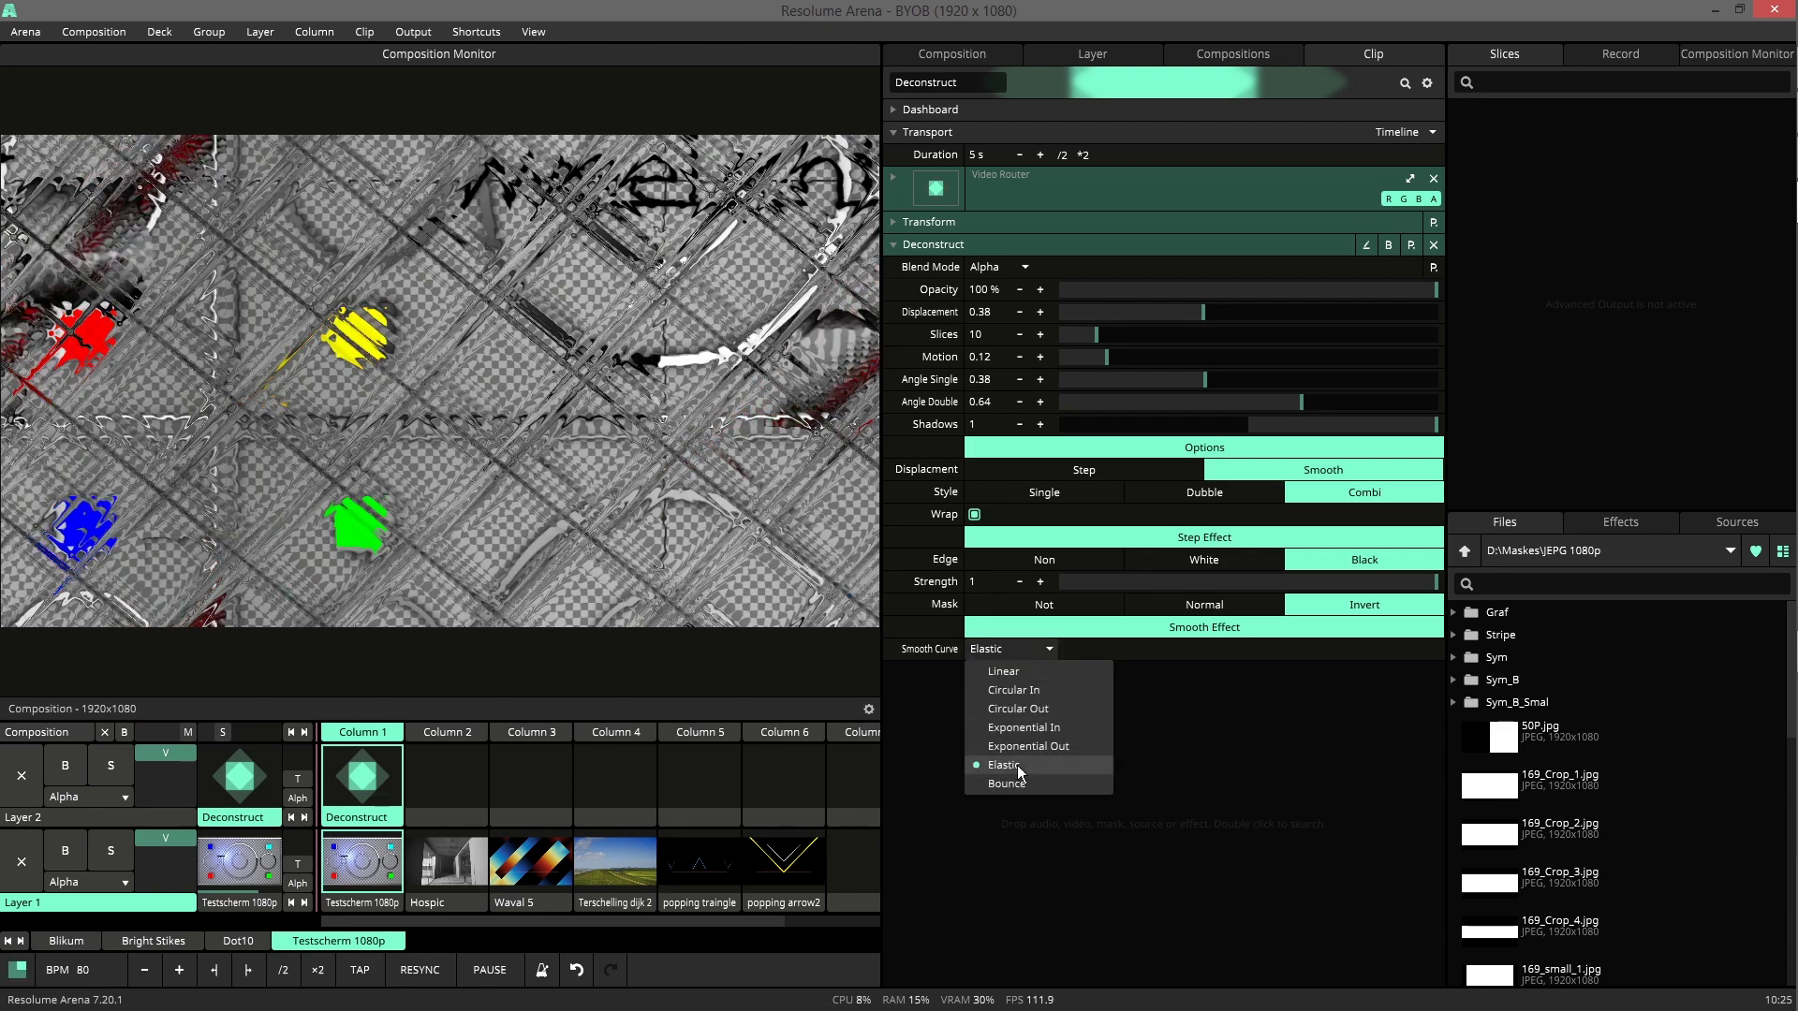
click(1010, 785)
click(1019, 647)
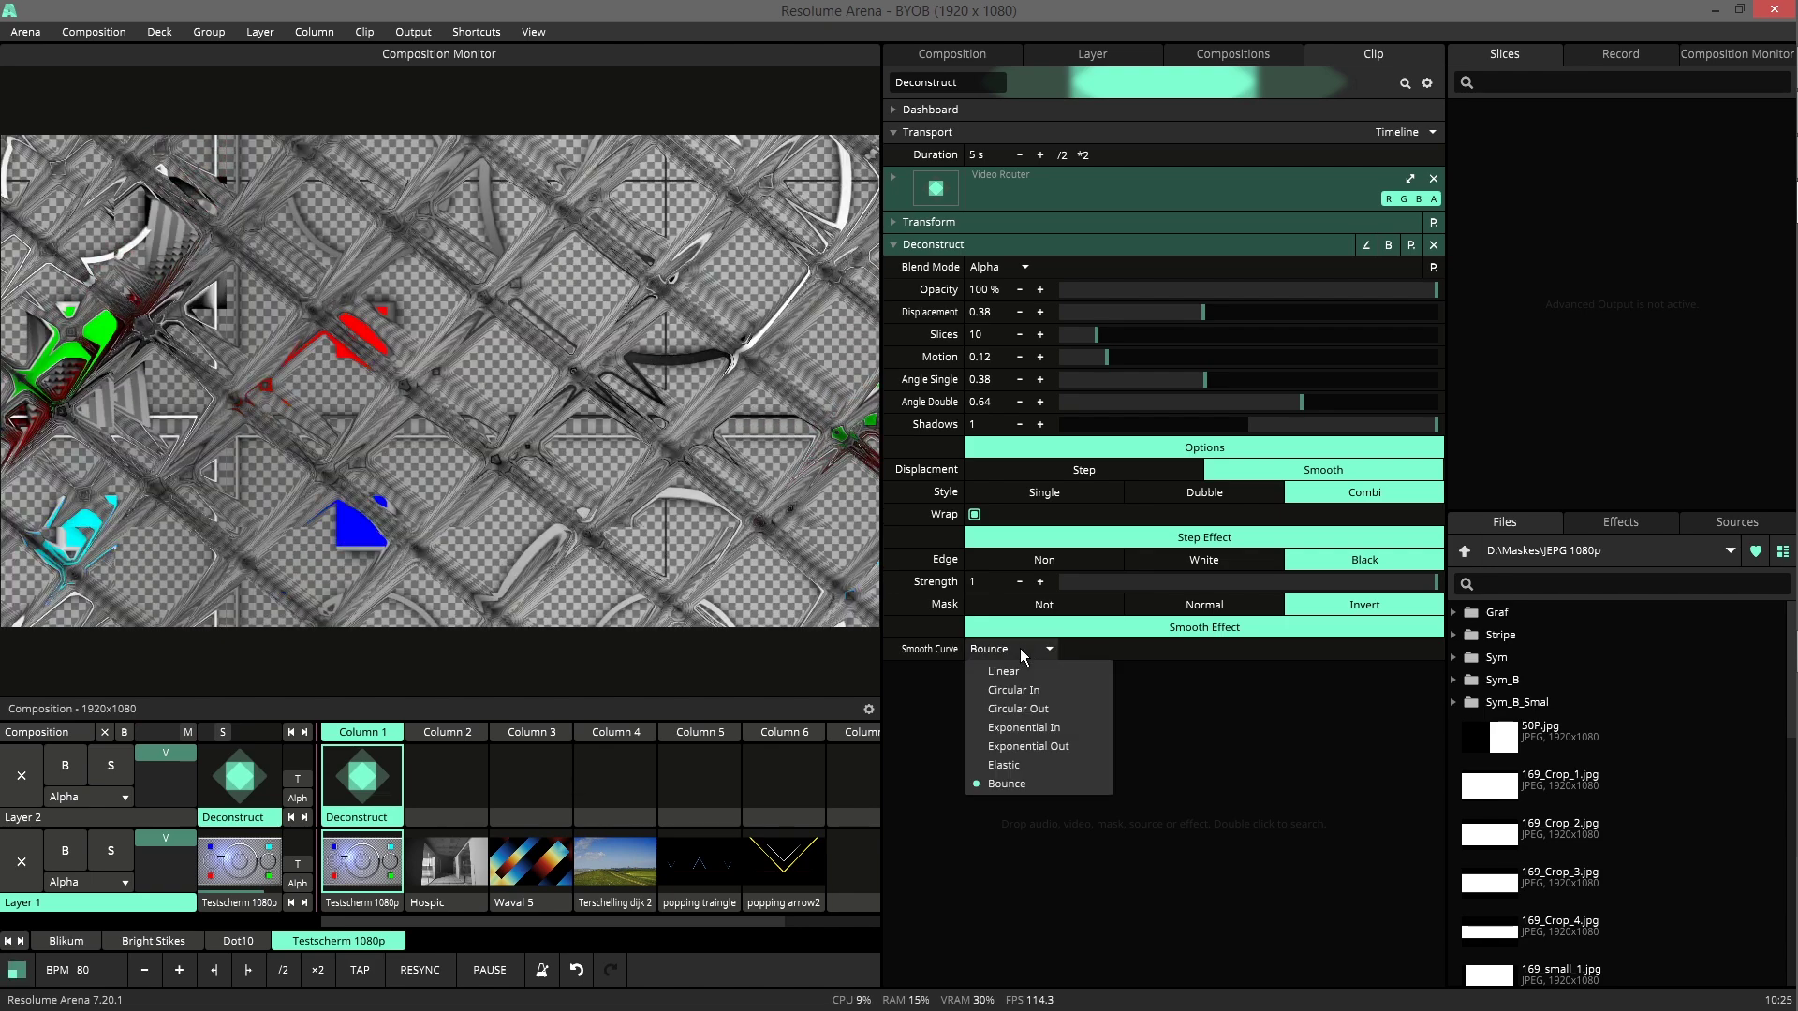
click(1010, 667)
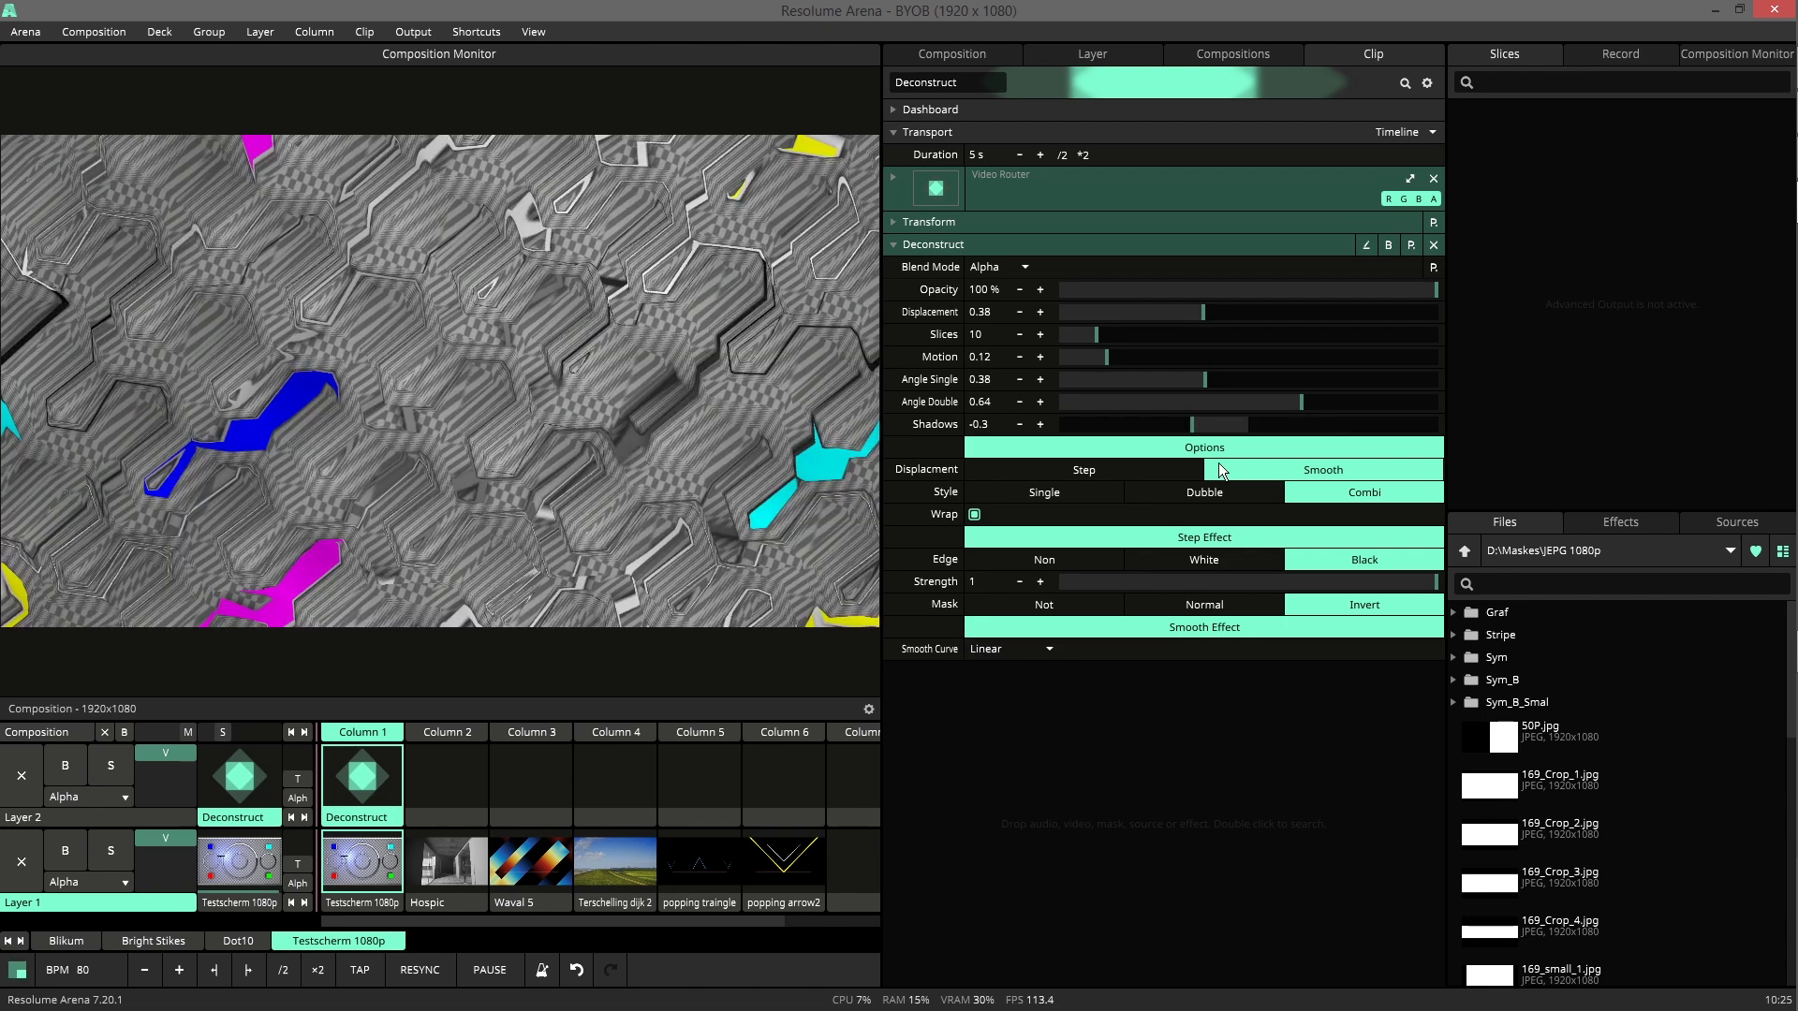
drag(1191, 424, 1098, 420)
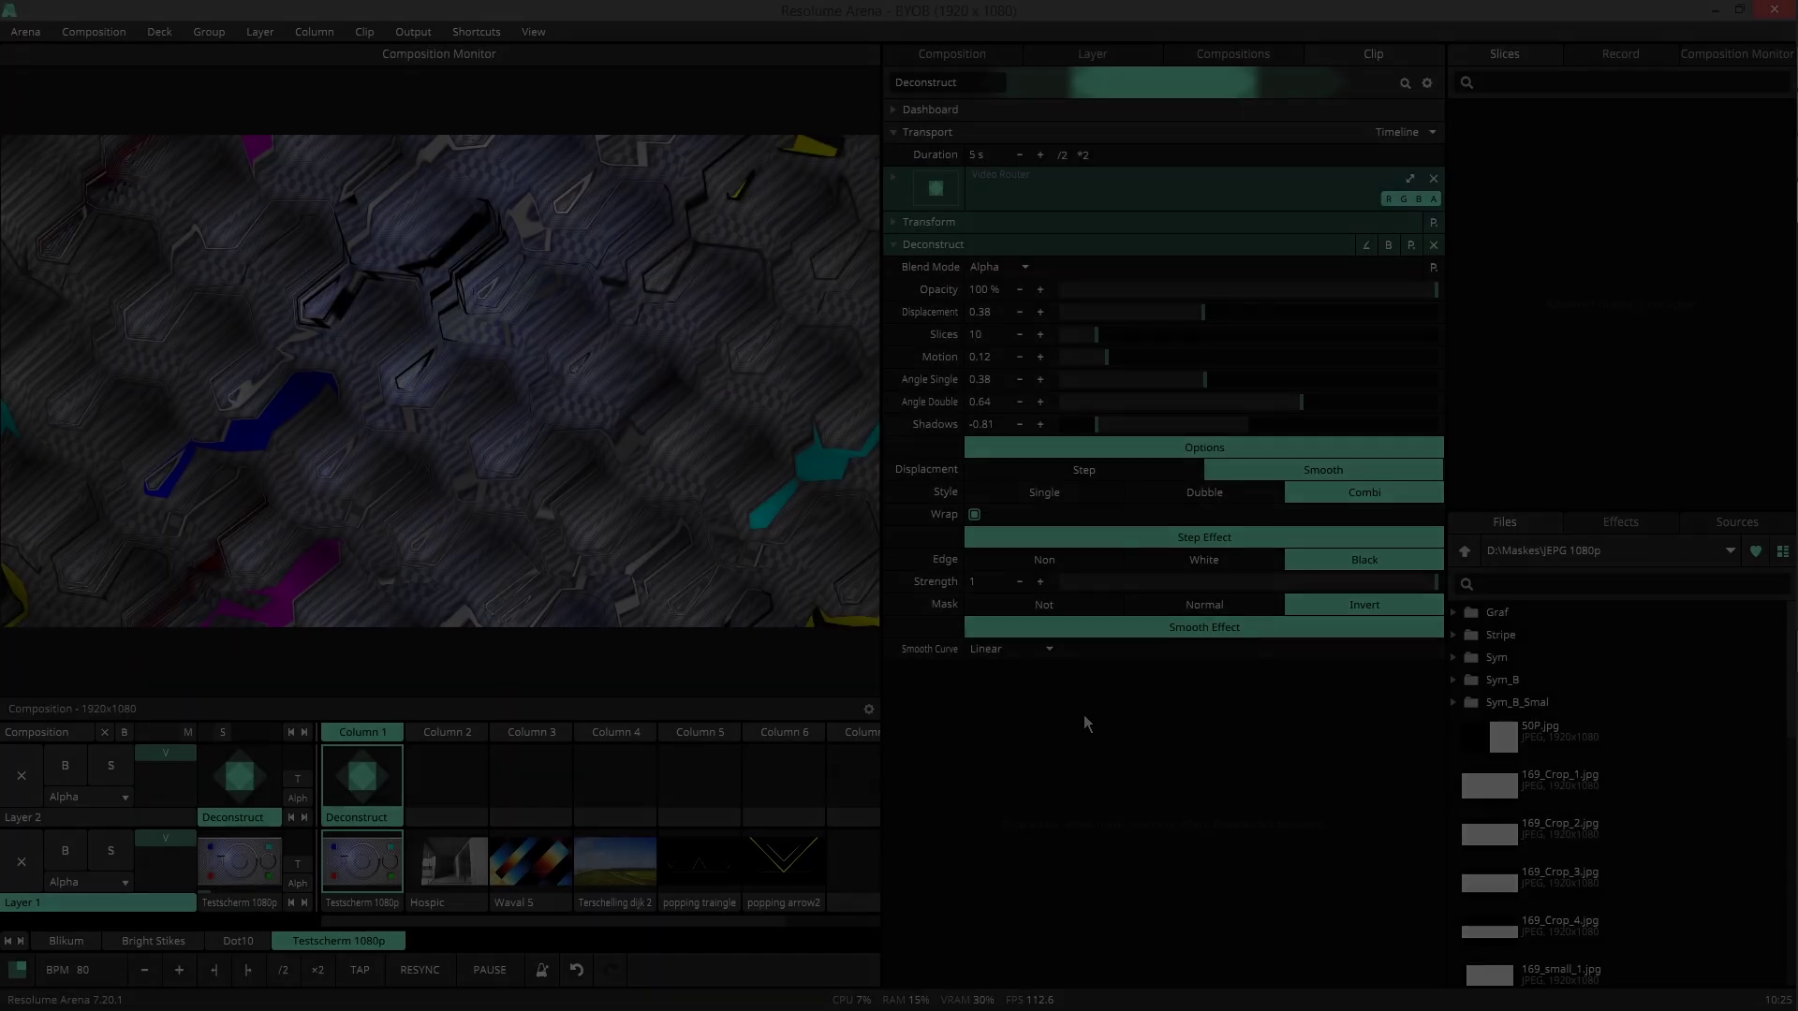